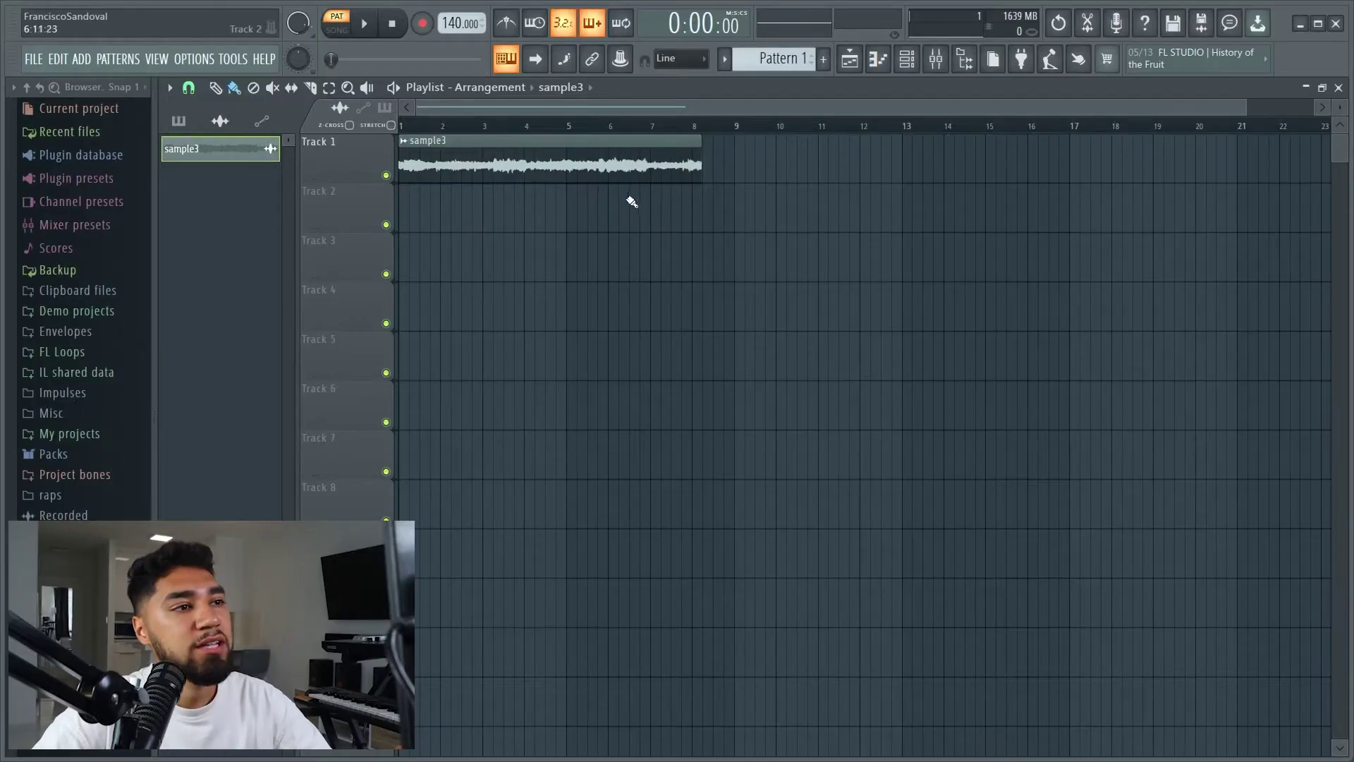
- Listen to the sample3 clip, set the project tempo to 90 BPM, and restart playback
key(space)
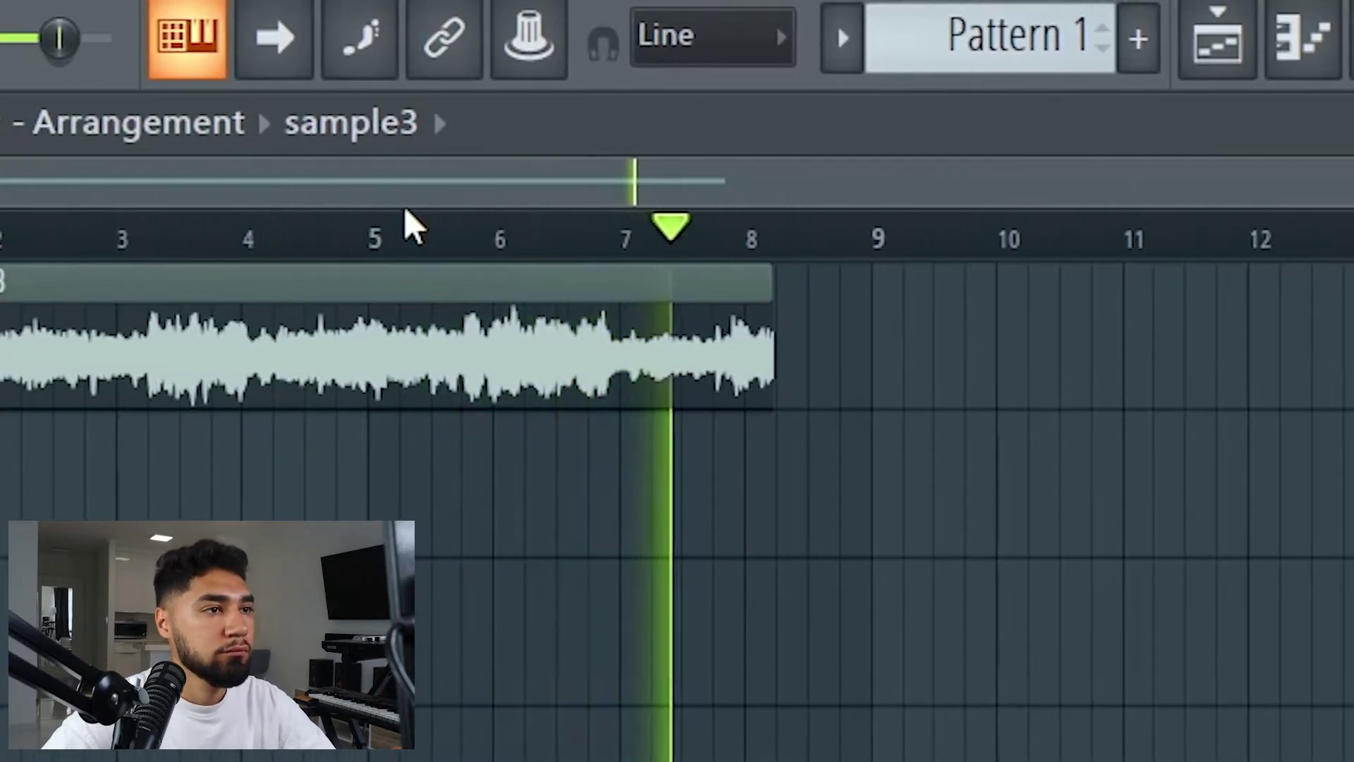
key(space)
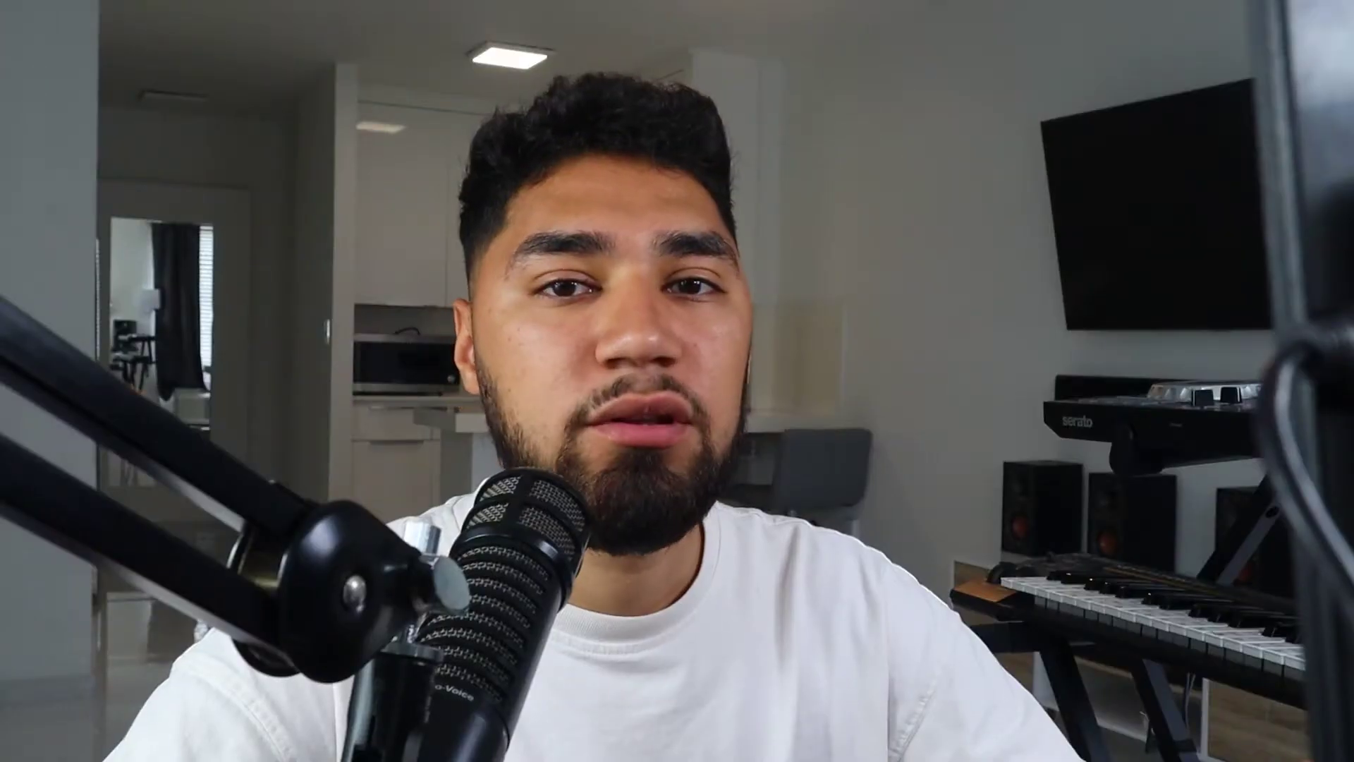
drag(457, 22, 457, 6)
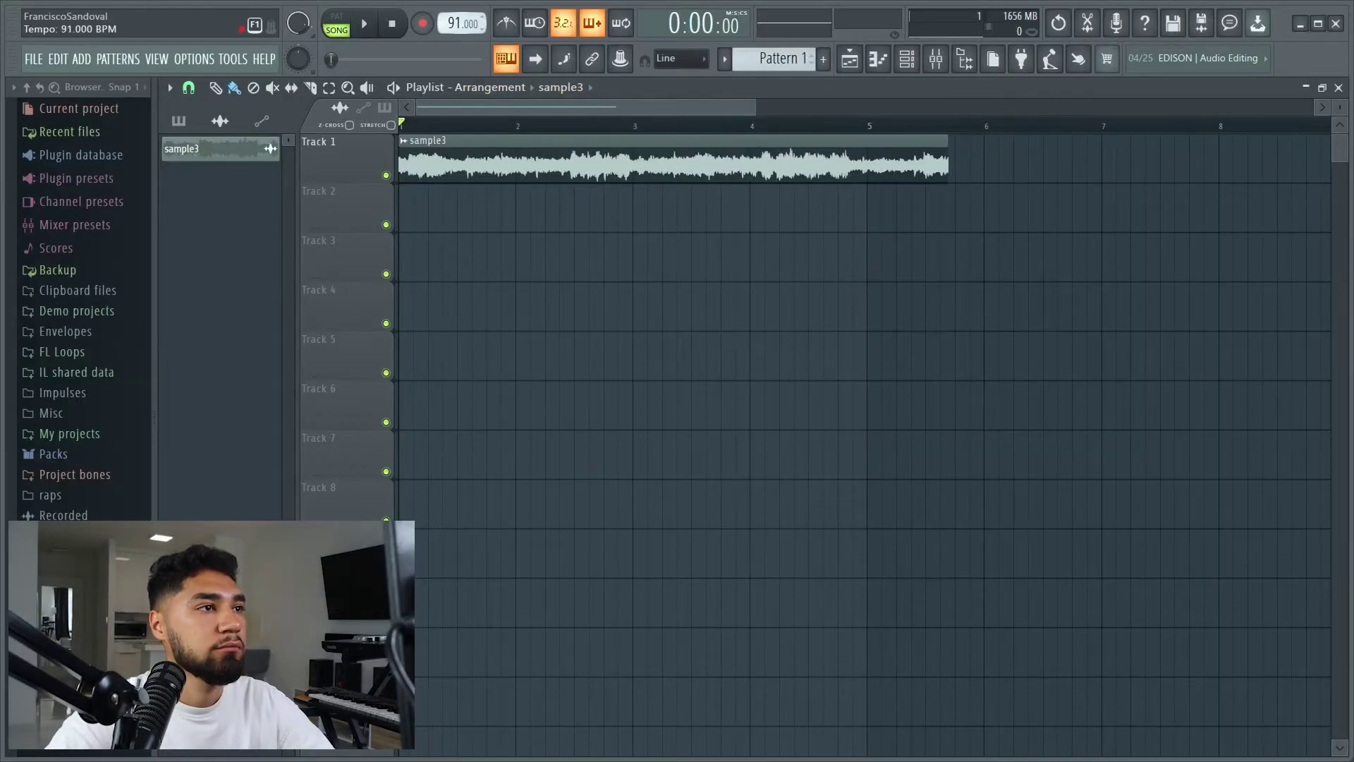
key(space)
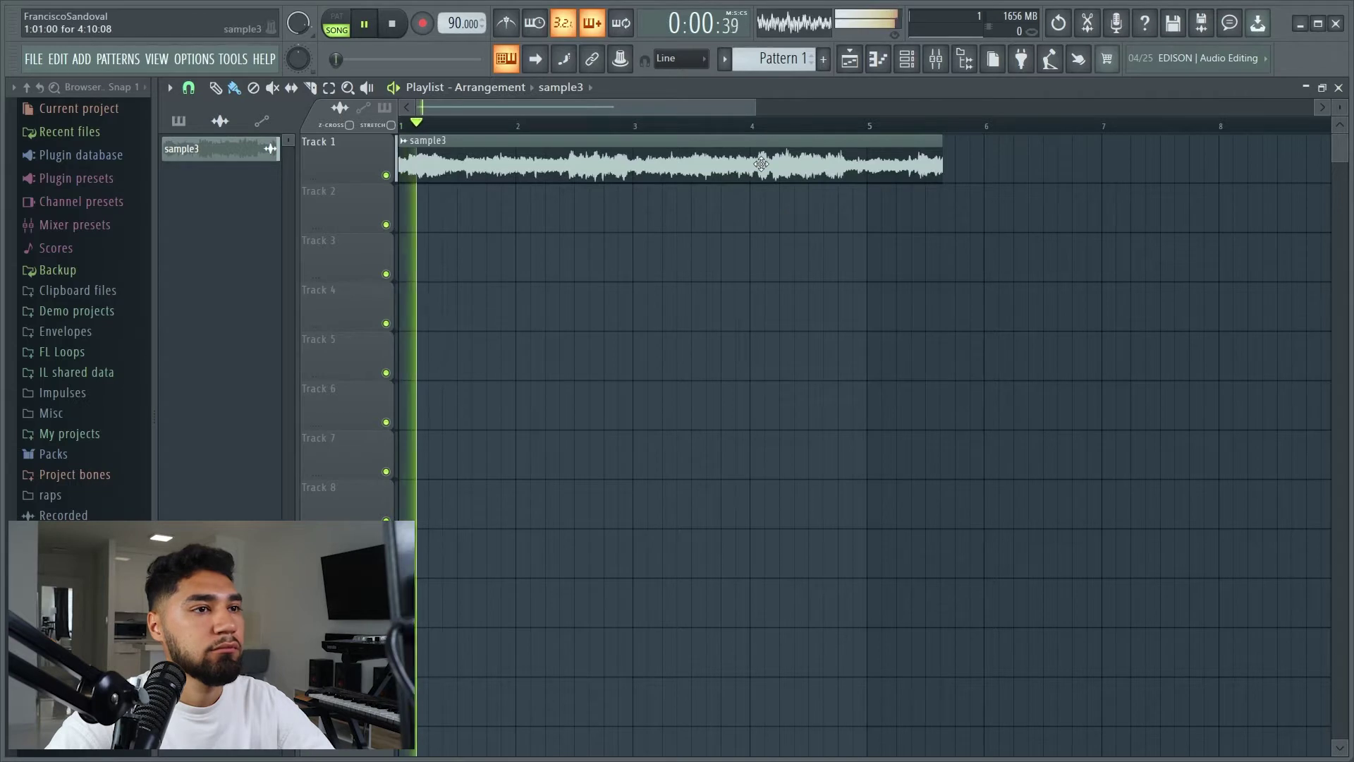
- Time-stretch the sample3 clip to 4 bars (4:00:00) and lower its pitch shift to about -680 cents
double_click(725, 164)
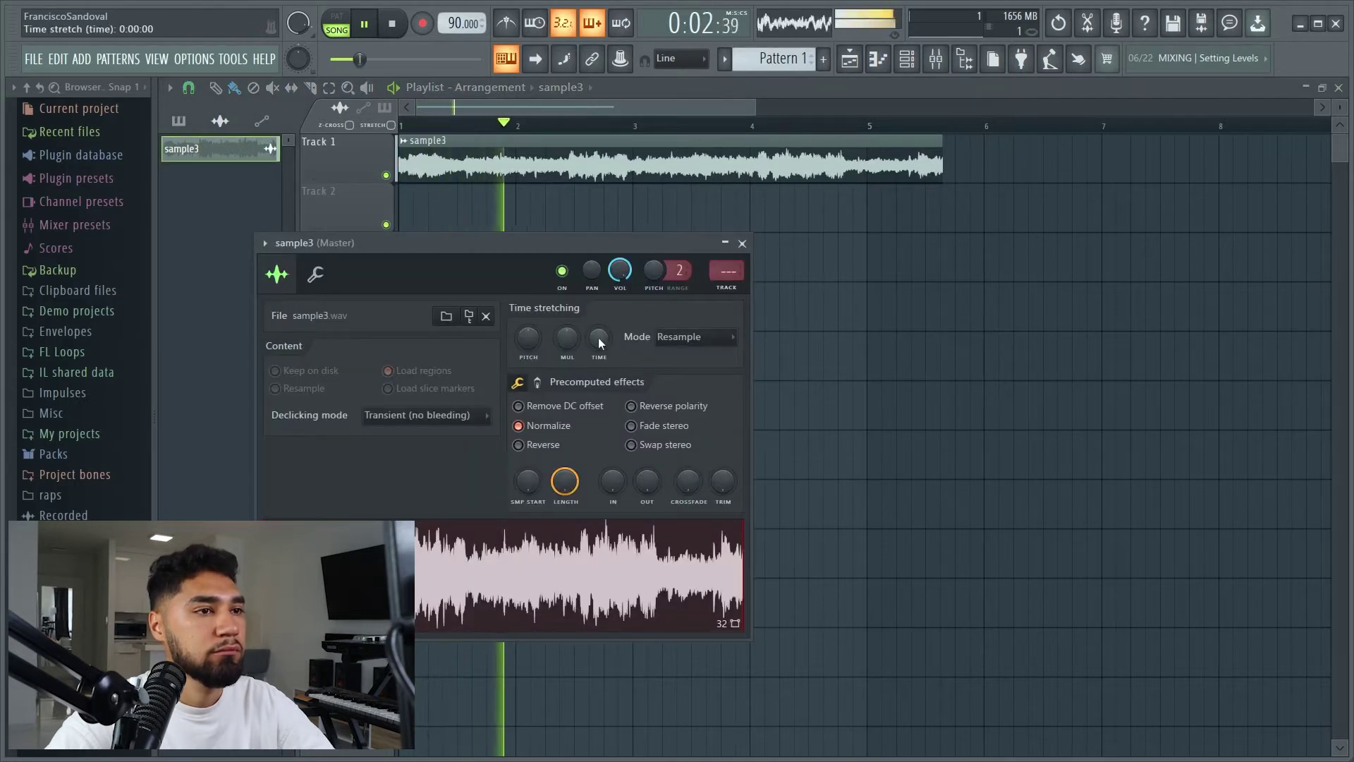
drag(599, 339, 599, 317)
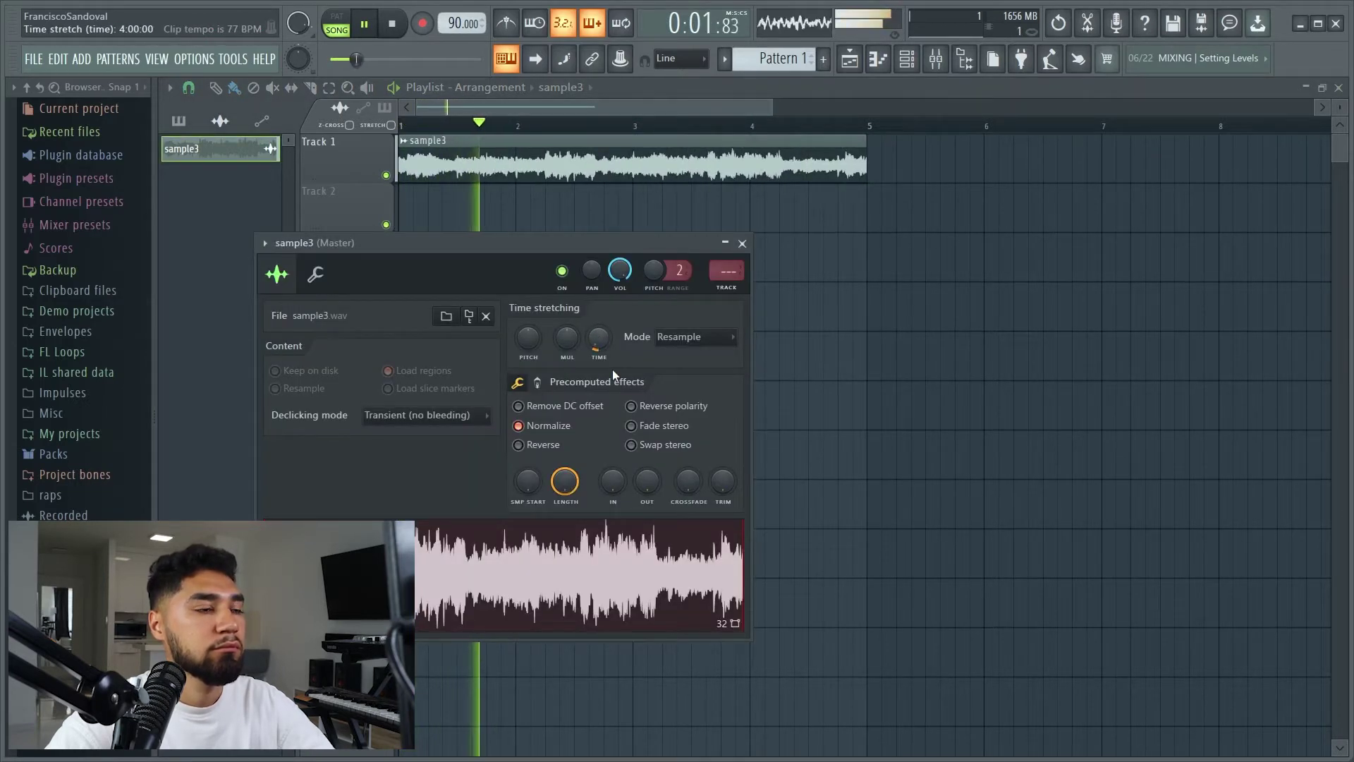
mouse_move(517, 333)
mouse_down()
mouse_move(518, 364)
mouse_move(527, 349)
mouse_up()
scroll(527, 340, down, 5)
scroll(527, 339, down, 8)
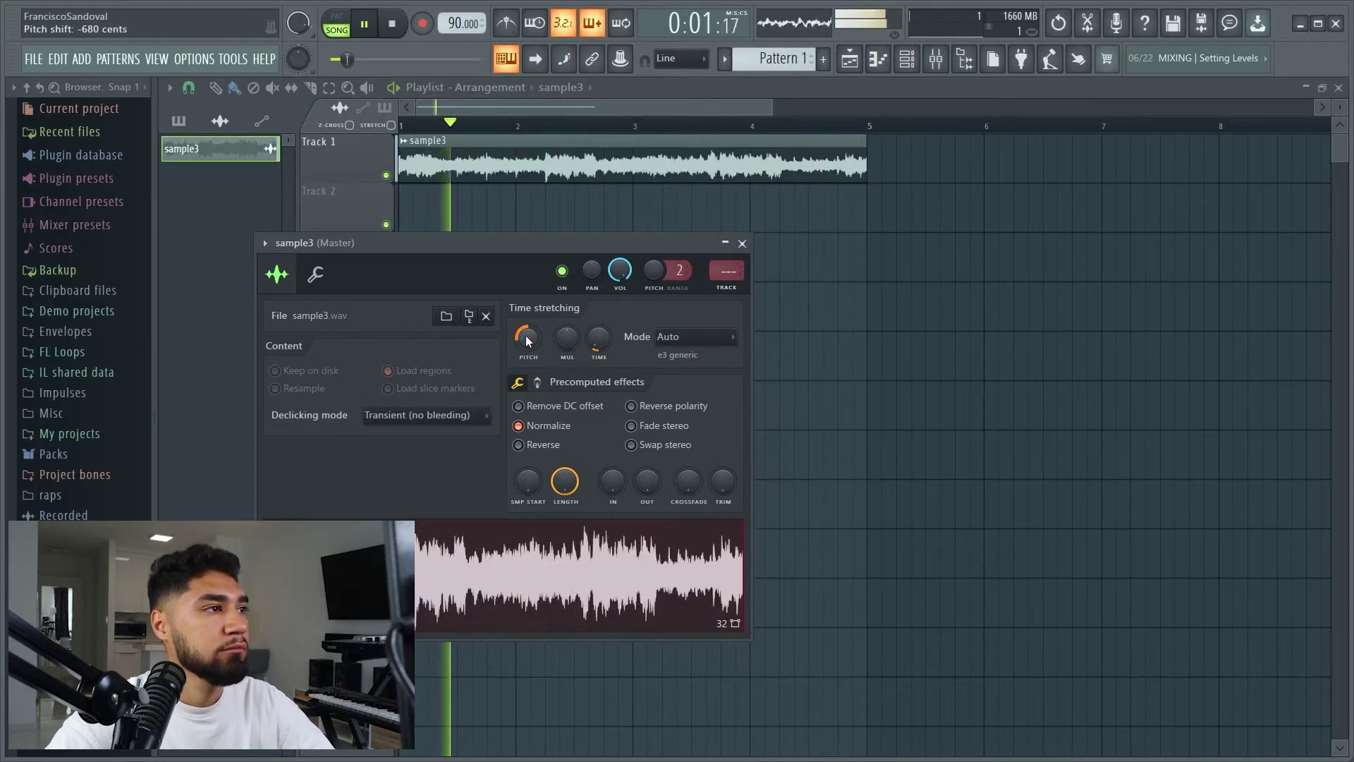
scroll(526, 339, down, 1)
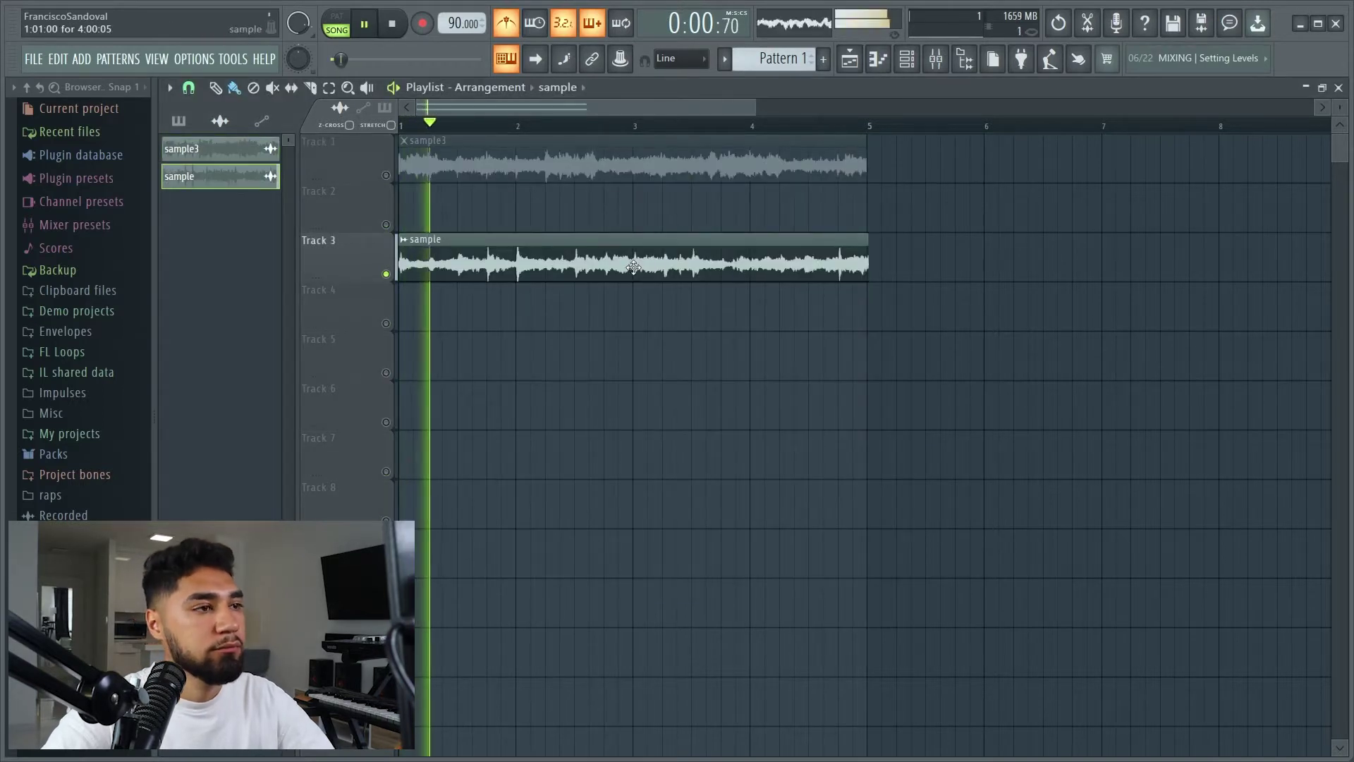
- Compare the two samples by soloing Track 1 and Track 3 in turn during playback
right_click(386, 176)
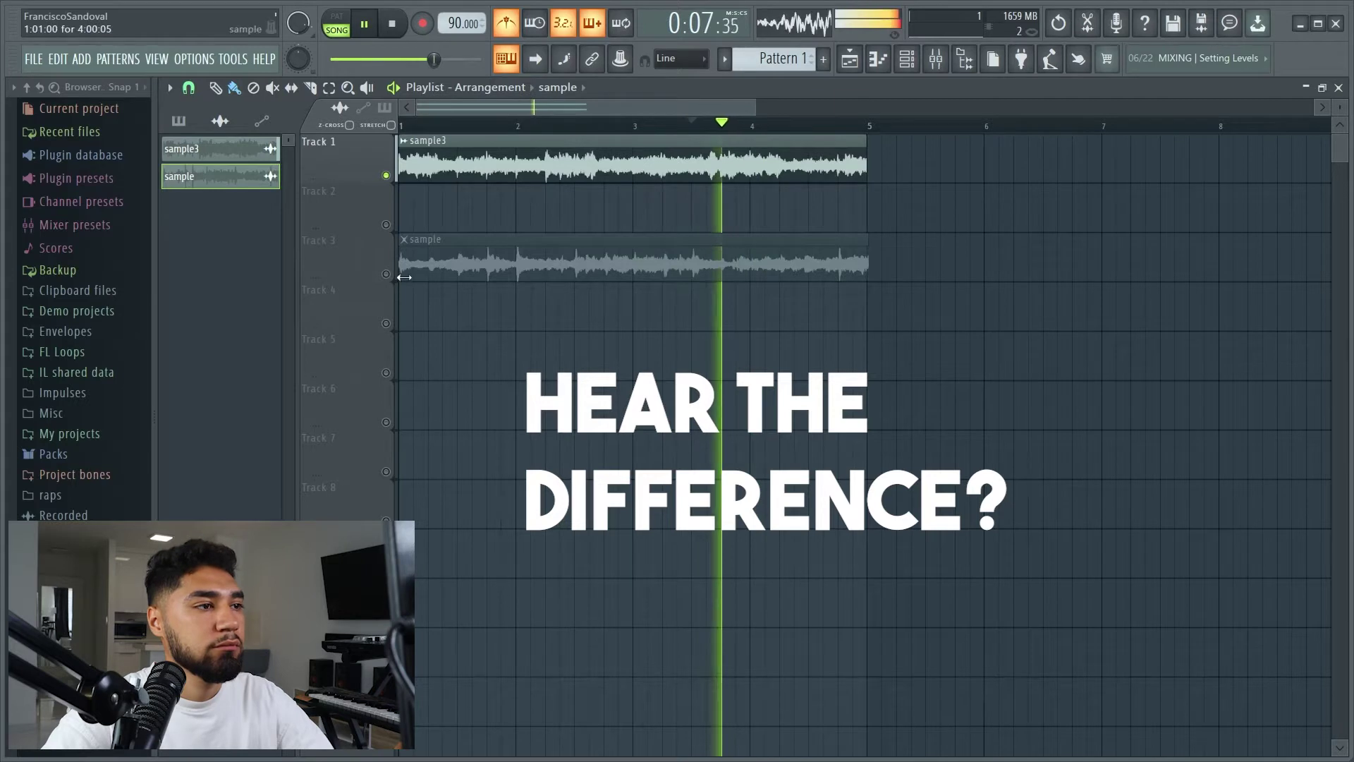
right_click(386, 274)
click(689, 125)
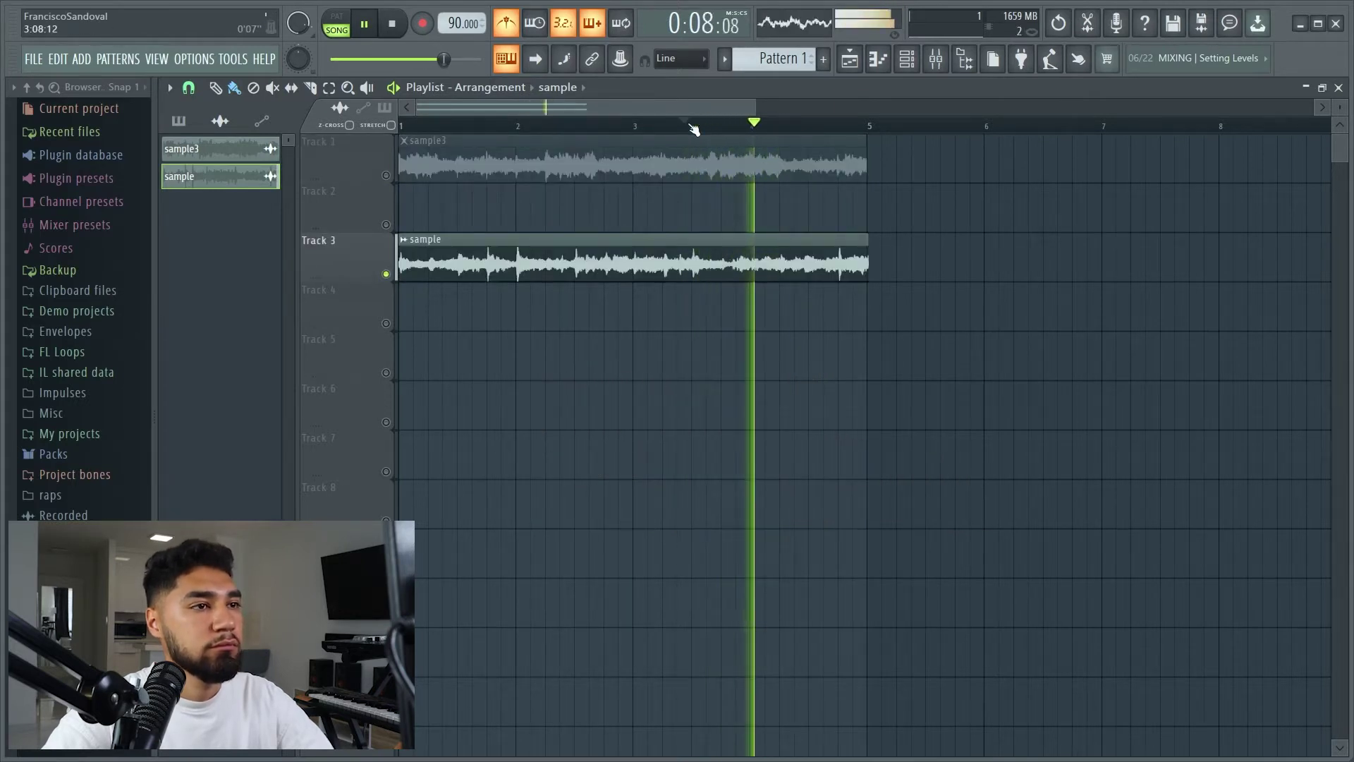
key(space)
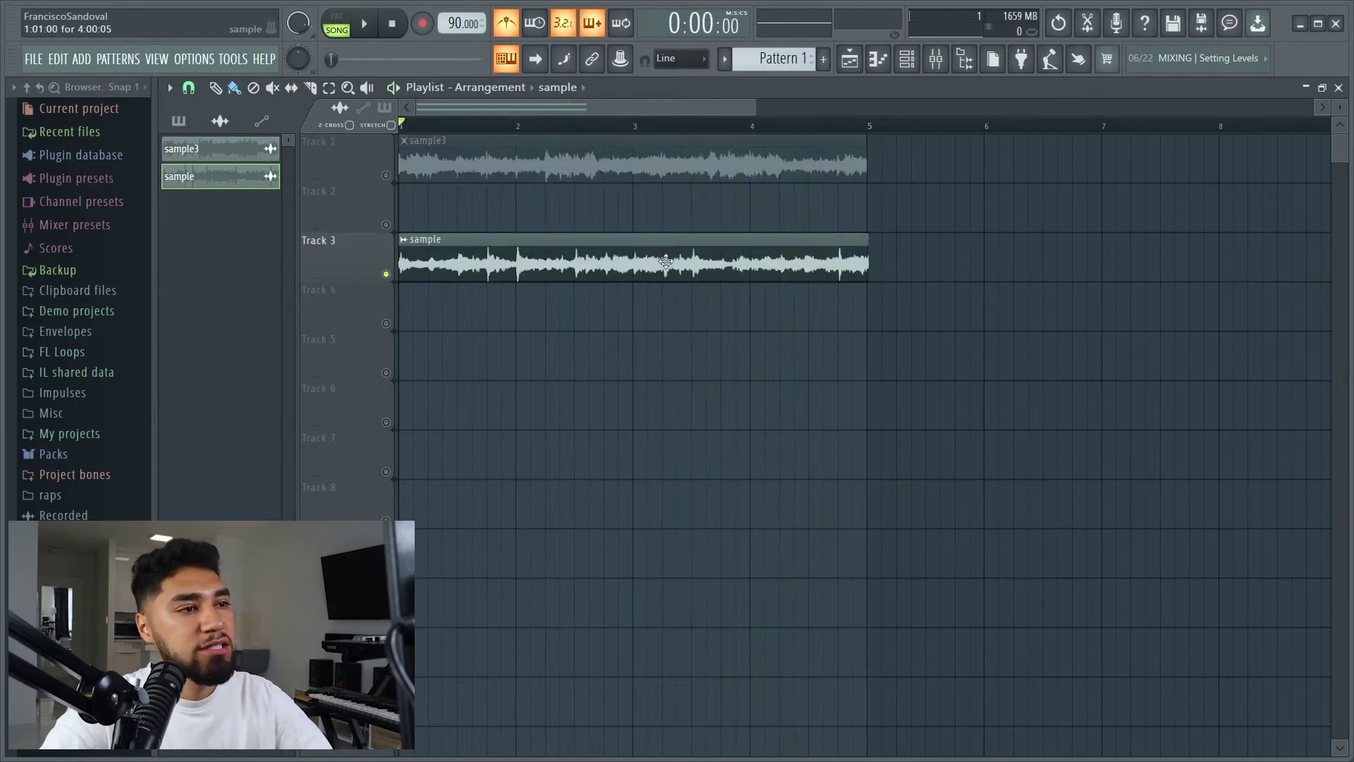
- Open the Track 3 sample's channel settings and load its waveform in the audio editor
double_click(696, 262)
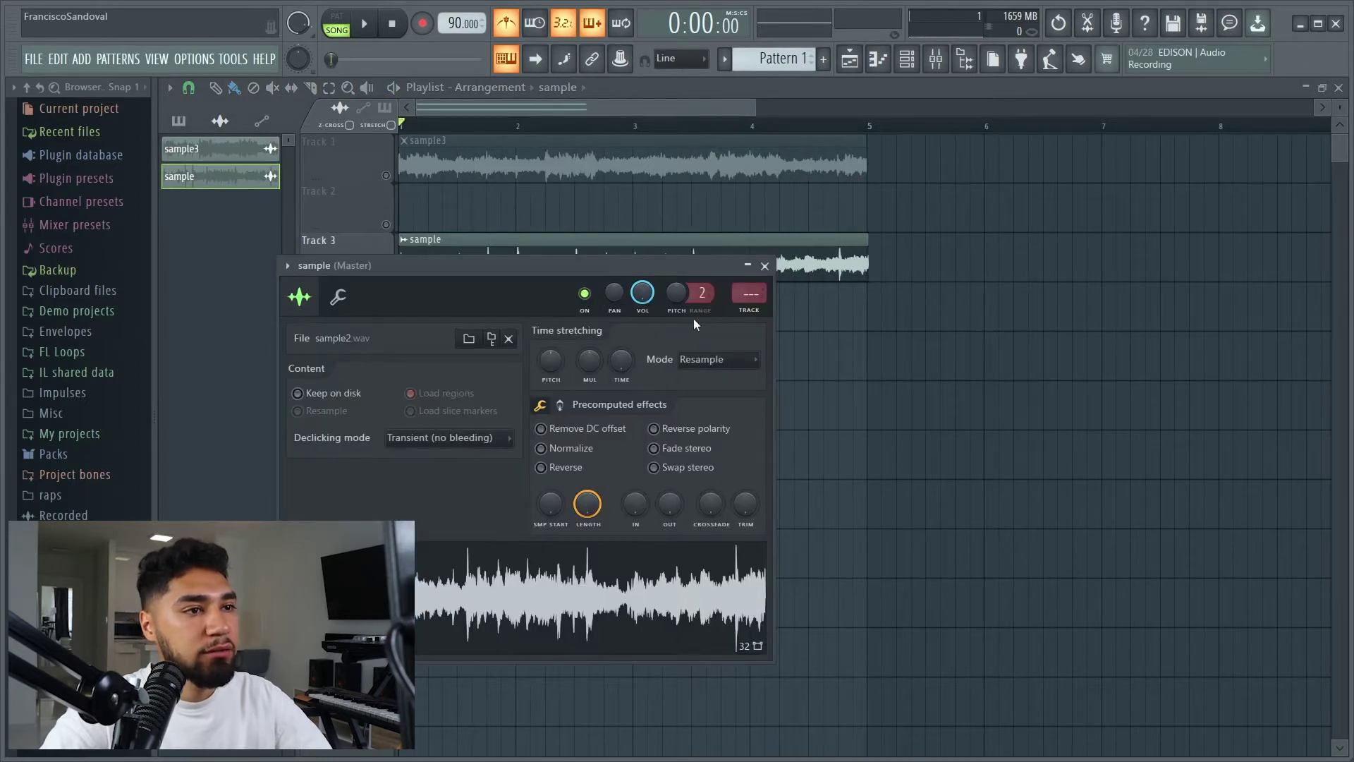
click(592, 589)
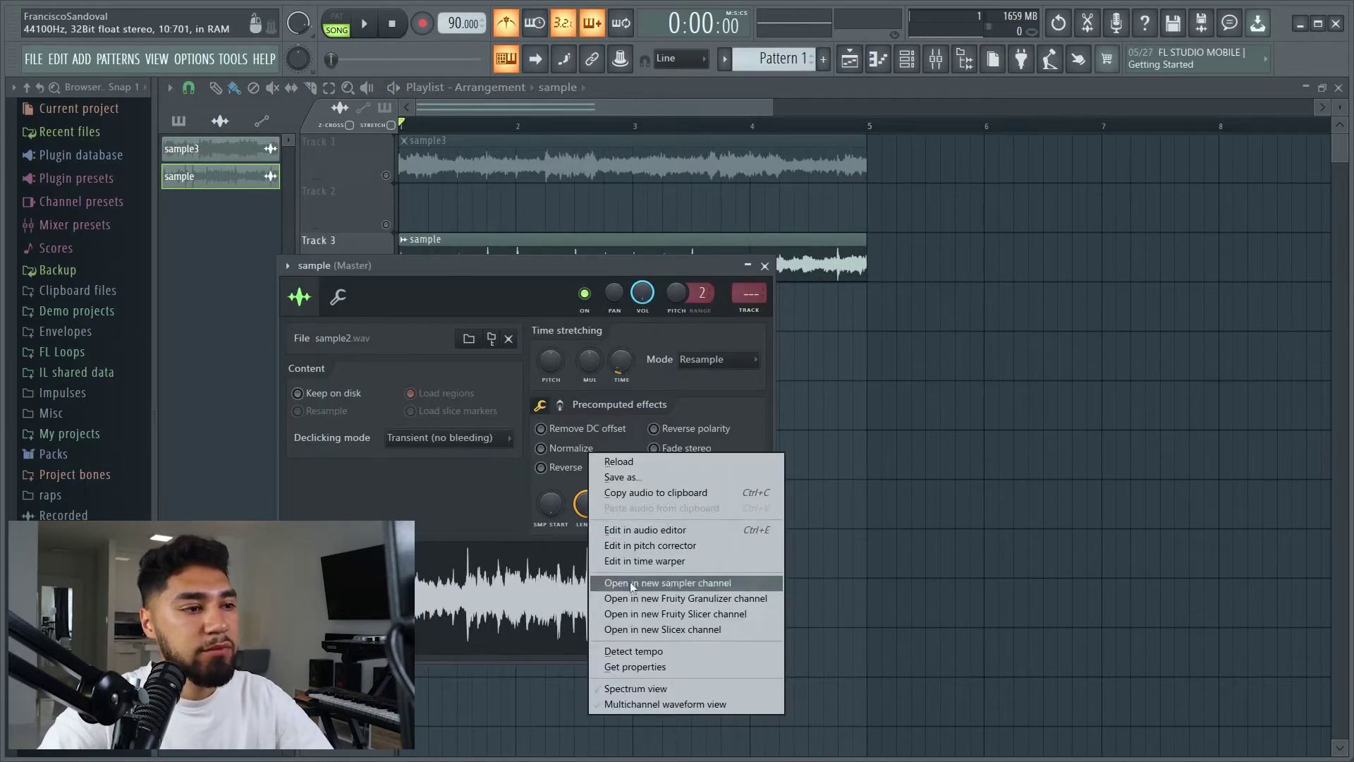
click(685, 533)
drag(308, 204, 620, 139)
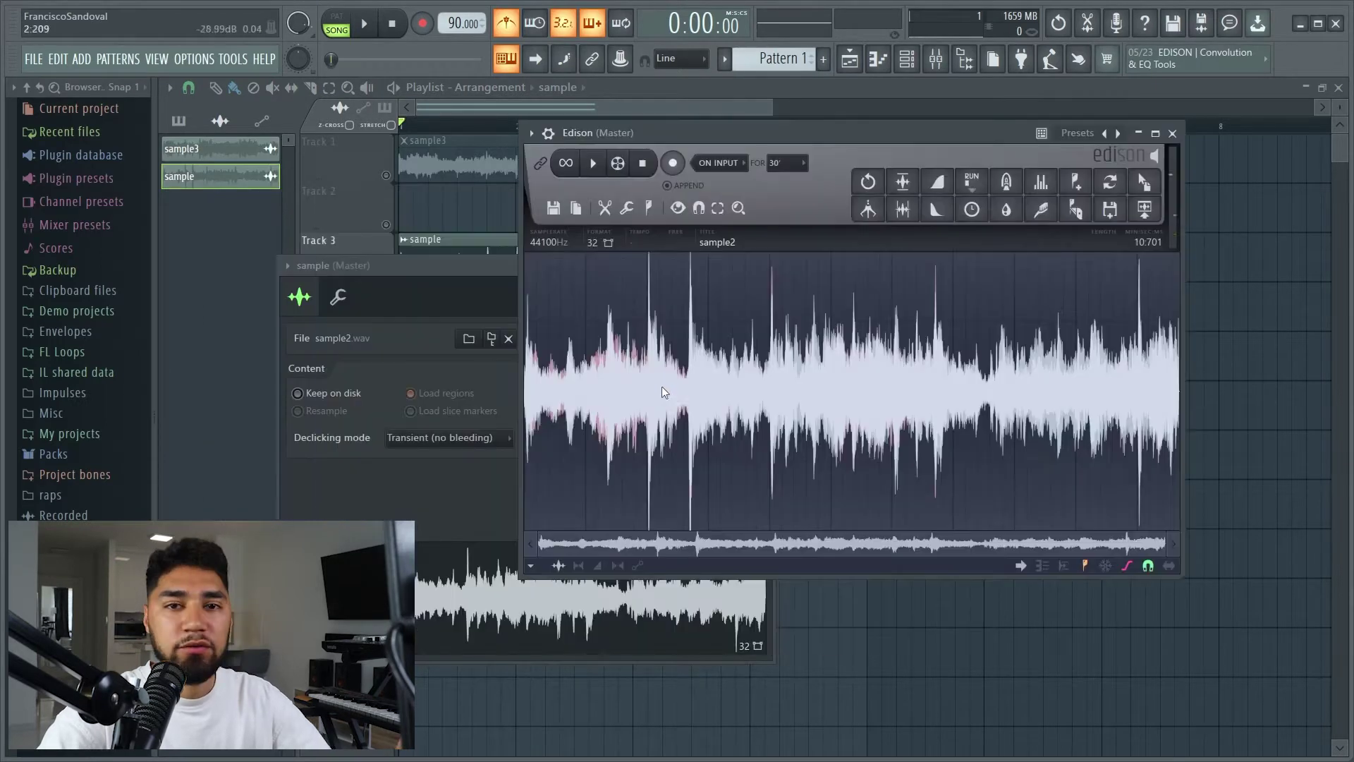
- Select the waveform's first section, from 0:000 to about 2:692, and play it looped
key(space)
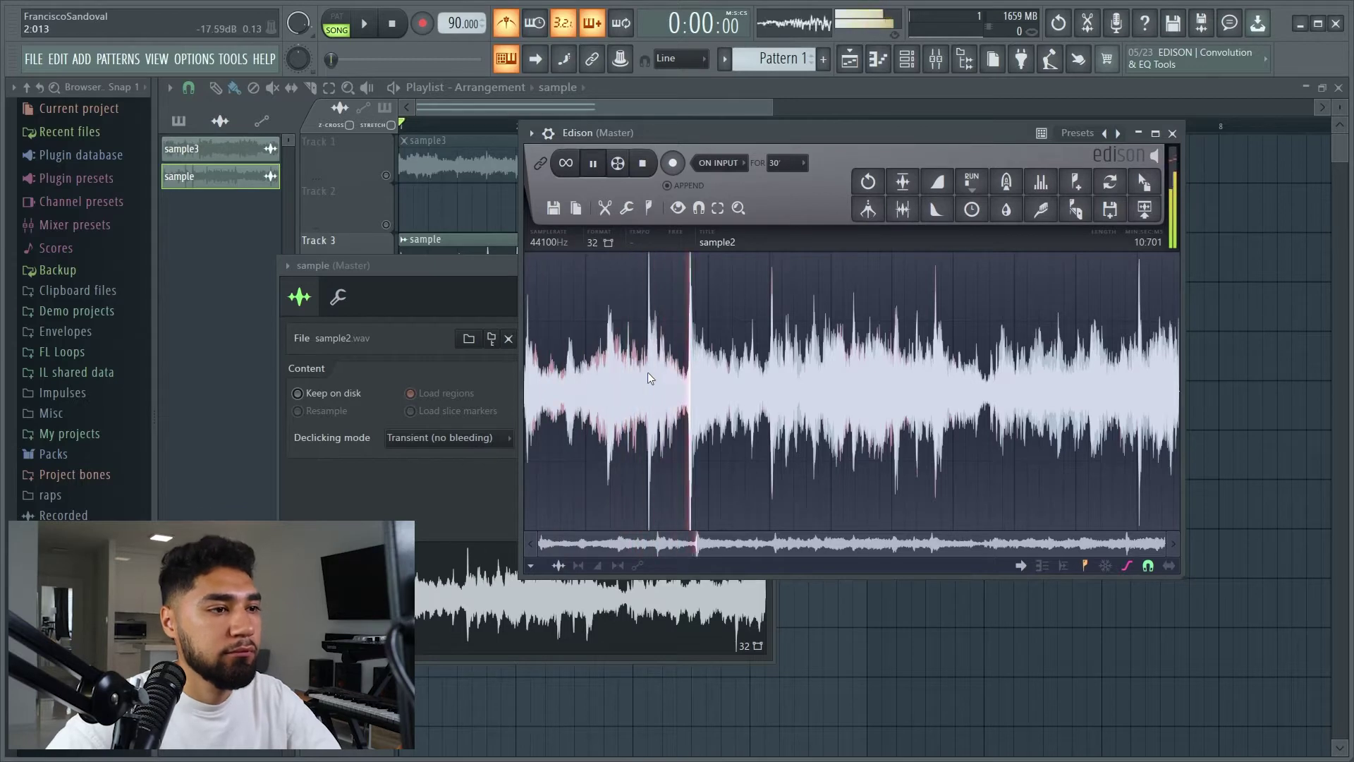
drag(690, 374, 491, 397)
scroll(695, 353, up, 2)
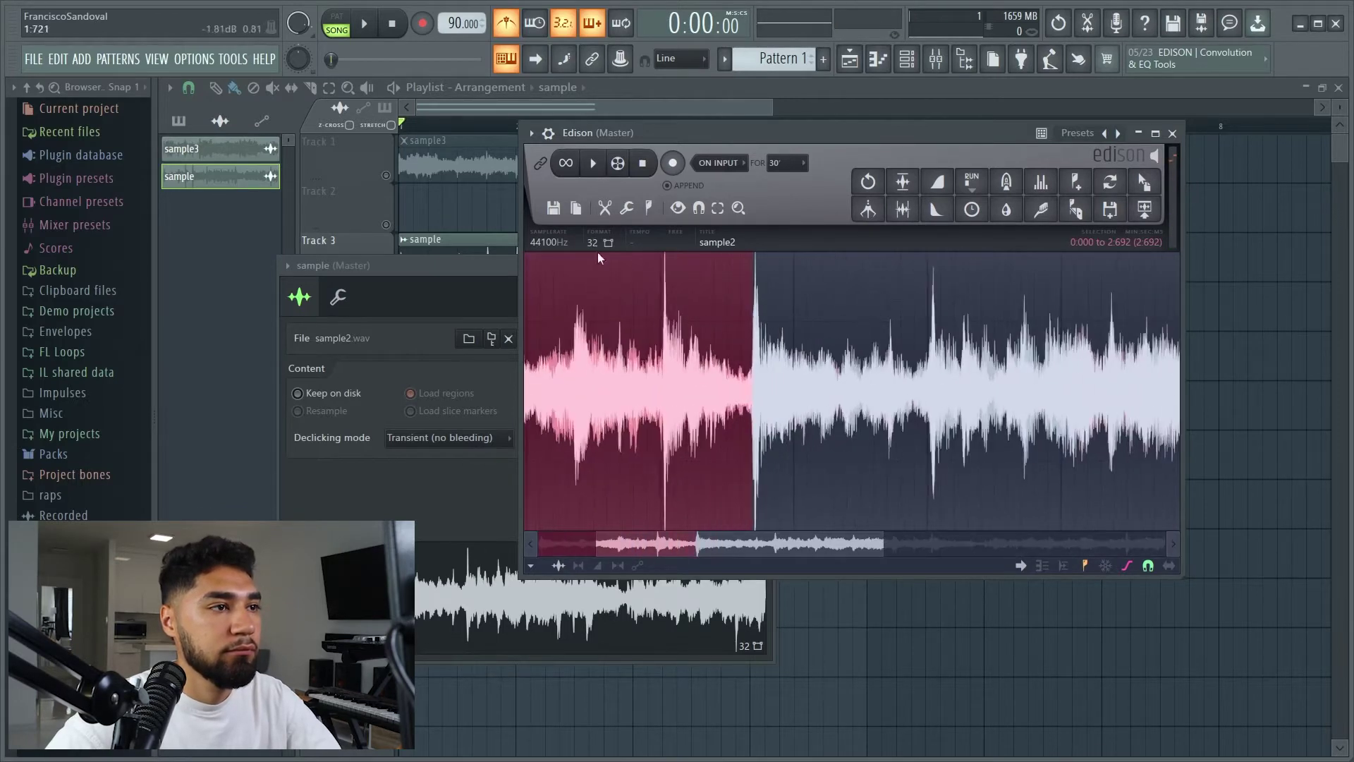
click(591, 163)
click(568, 164)
scroll(887, 381, up, 2)
scroll(900, 391, down, 1)
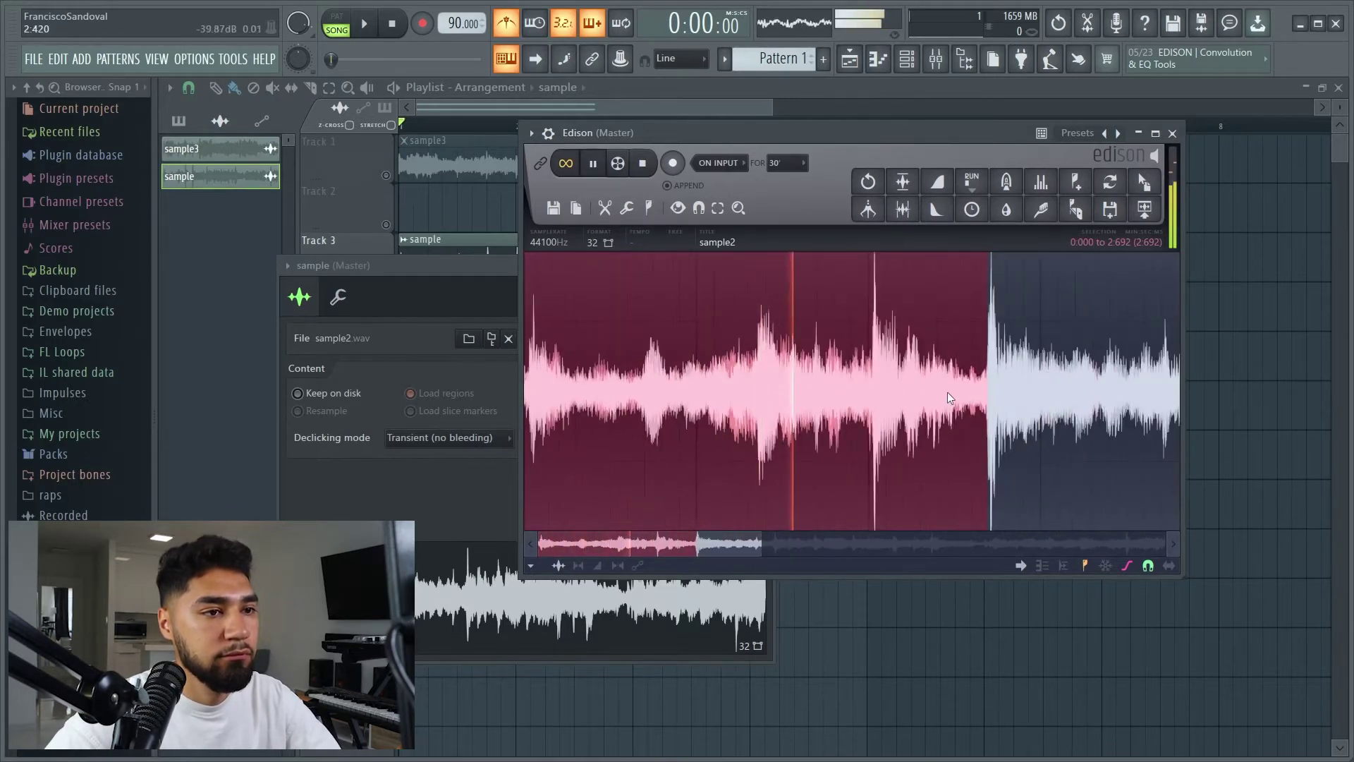
- Tighten the end of the first selection to 2:686 and send that slice to the playlist as an audio clip
key(space)
scroll(987, 395, up, 9)
drag(1013, 397, 981, 400)
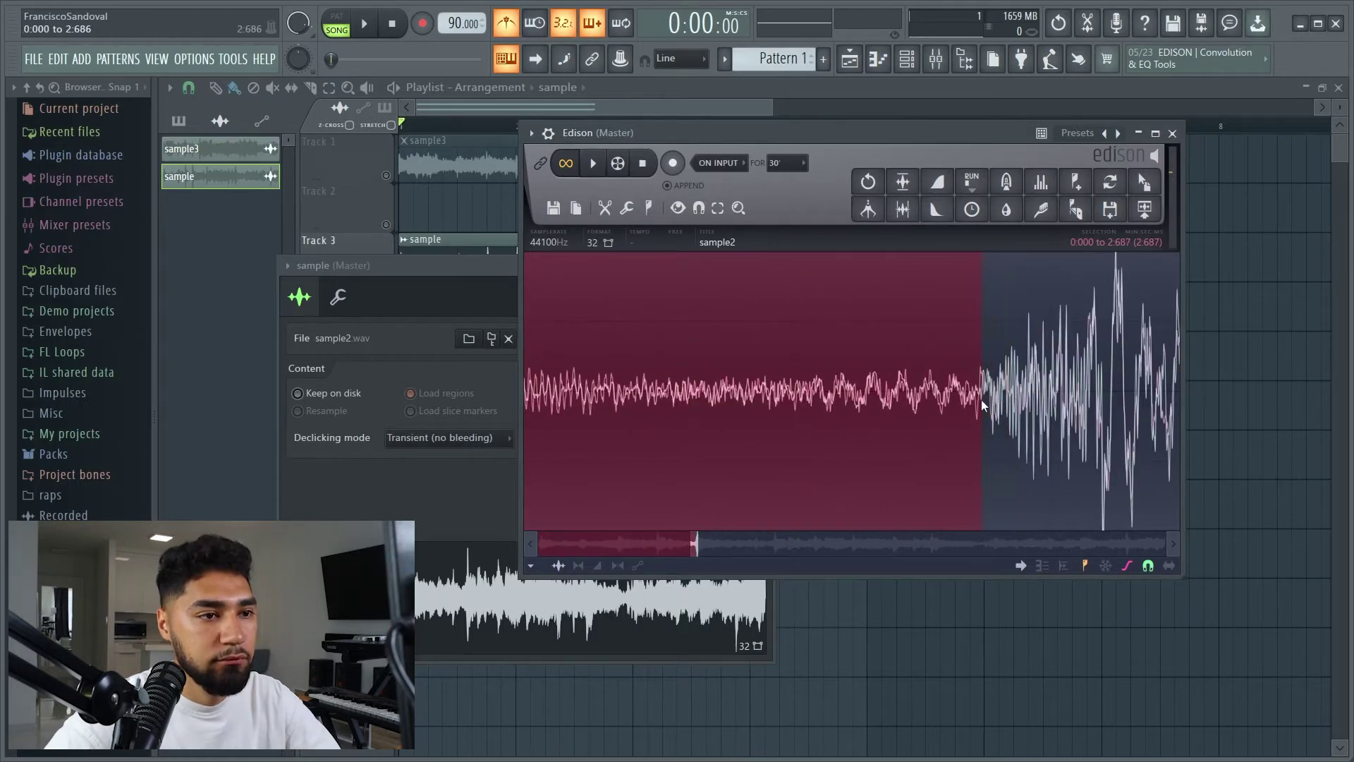
scroll(971, 384, down, 4)
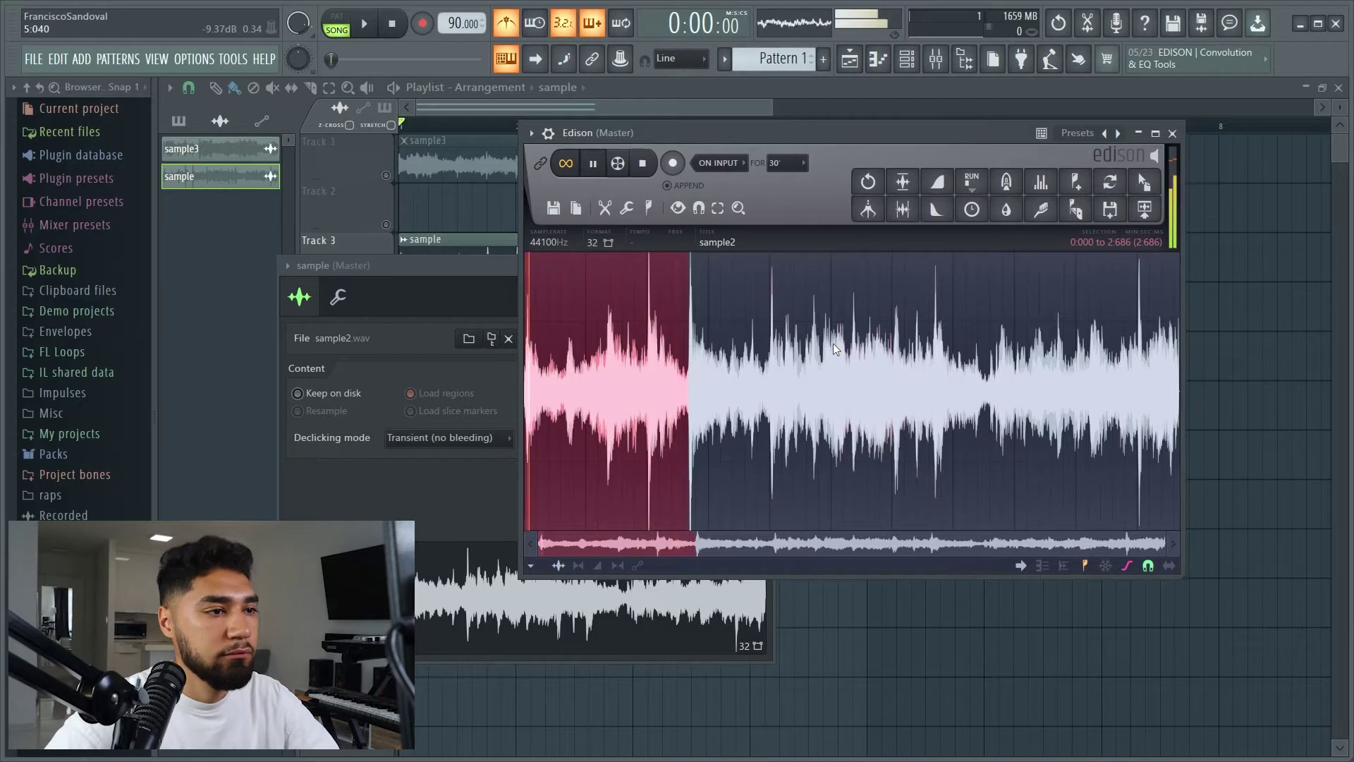
key(space)
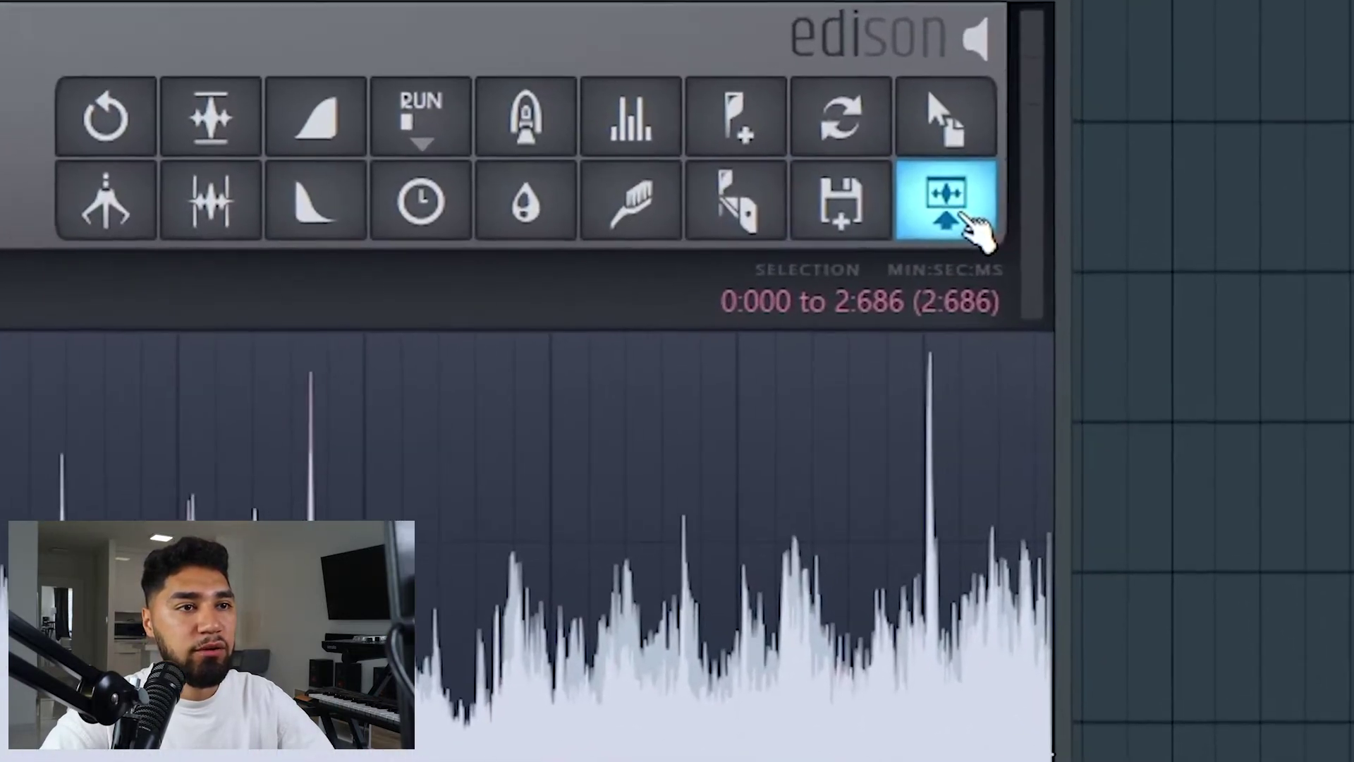
click(961, 215)
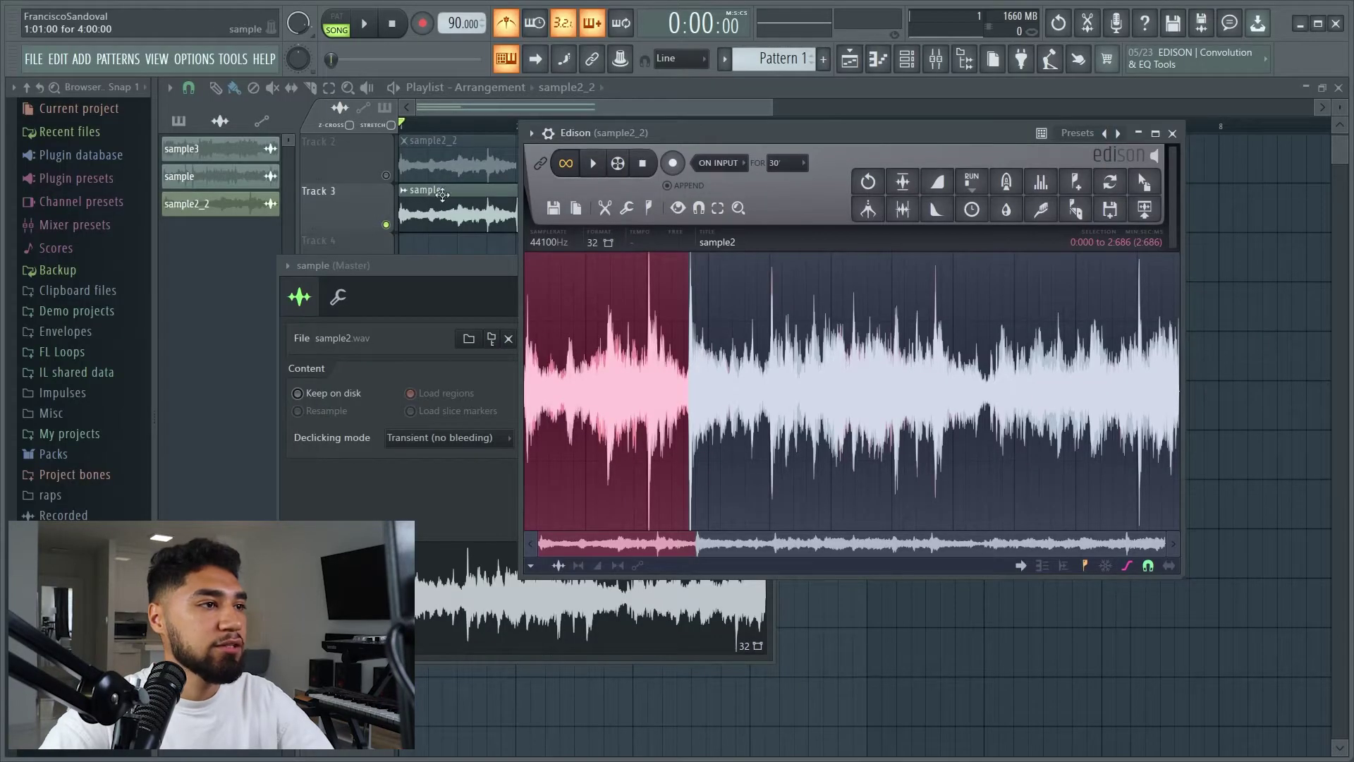
- Select the second section of the waveform, from 2:686 to 5:314, and check its loop
key(space)
drag(690, 430, 852, 396)
key(space)
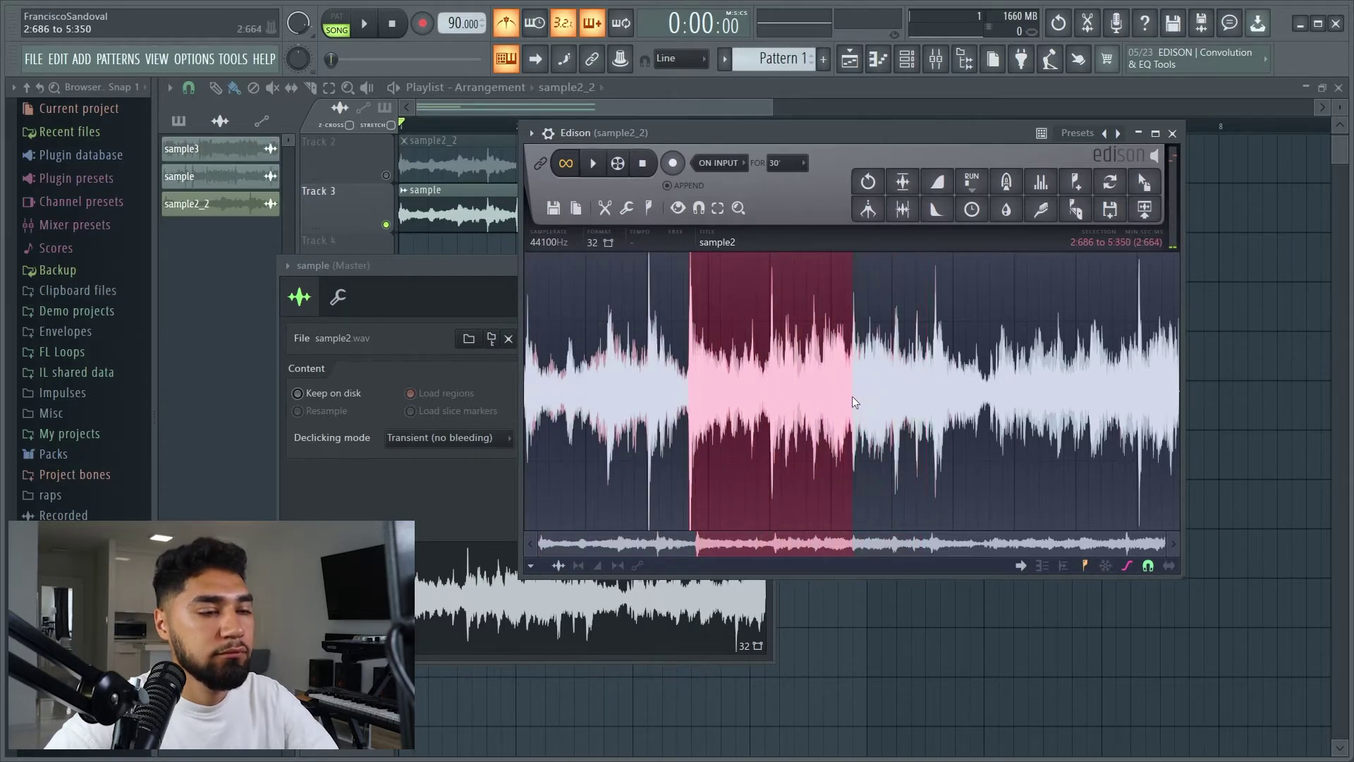
scroll(852, 396, up, 4)
scroll(1082, 378, up, 1)
scroll(1082, 378, up, 3)
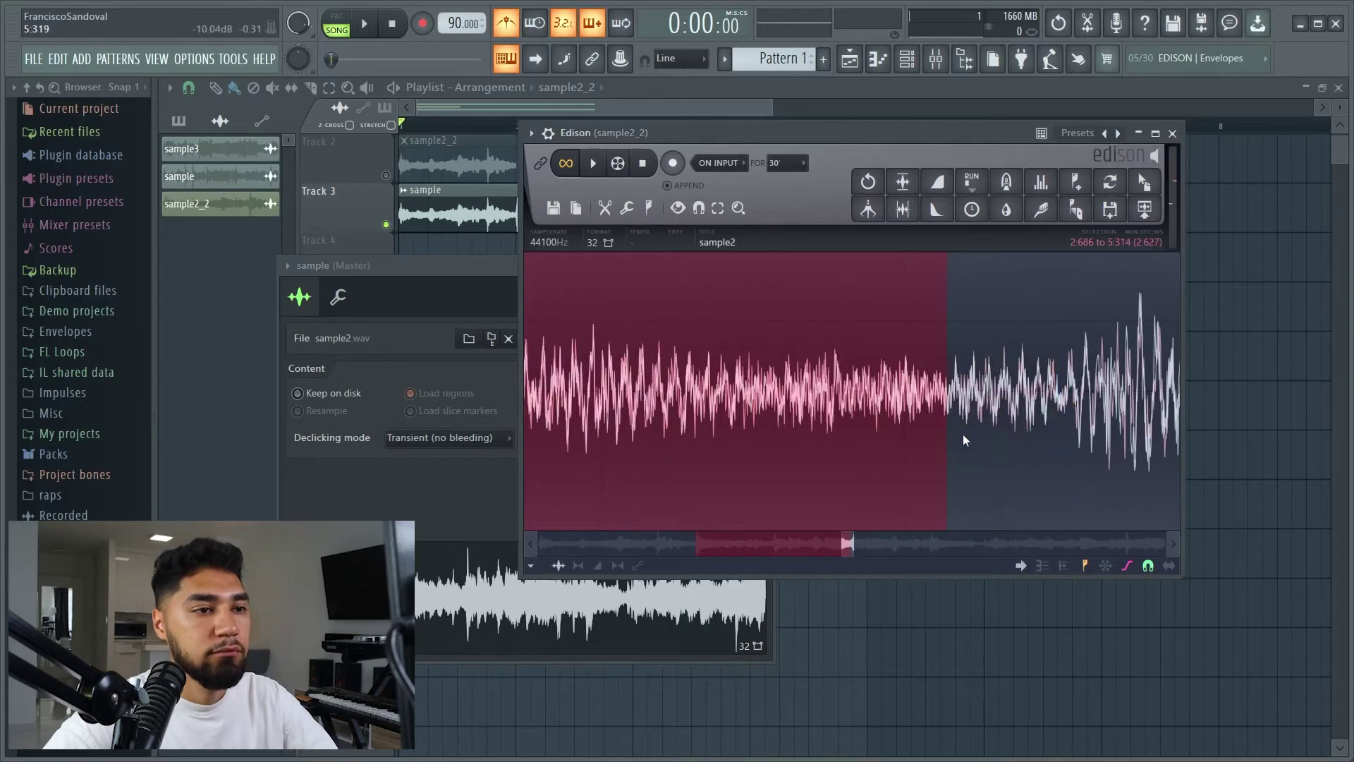
scroll(958, 403, down, 6)
key(space)
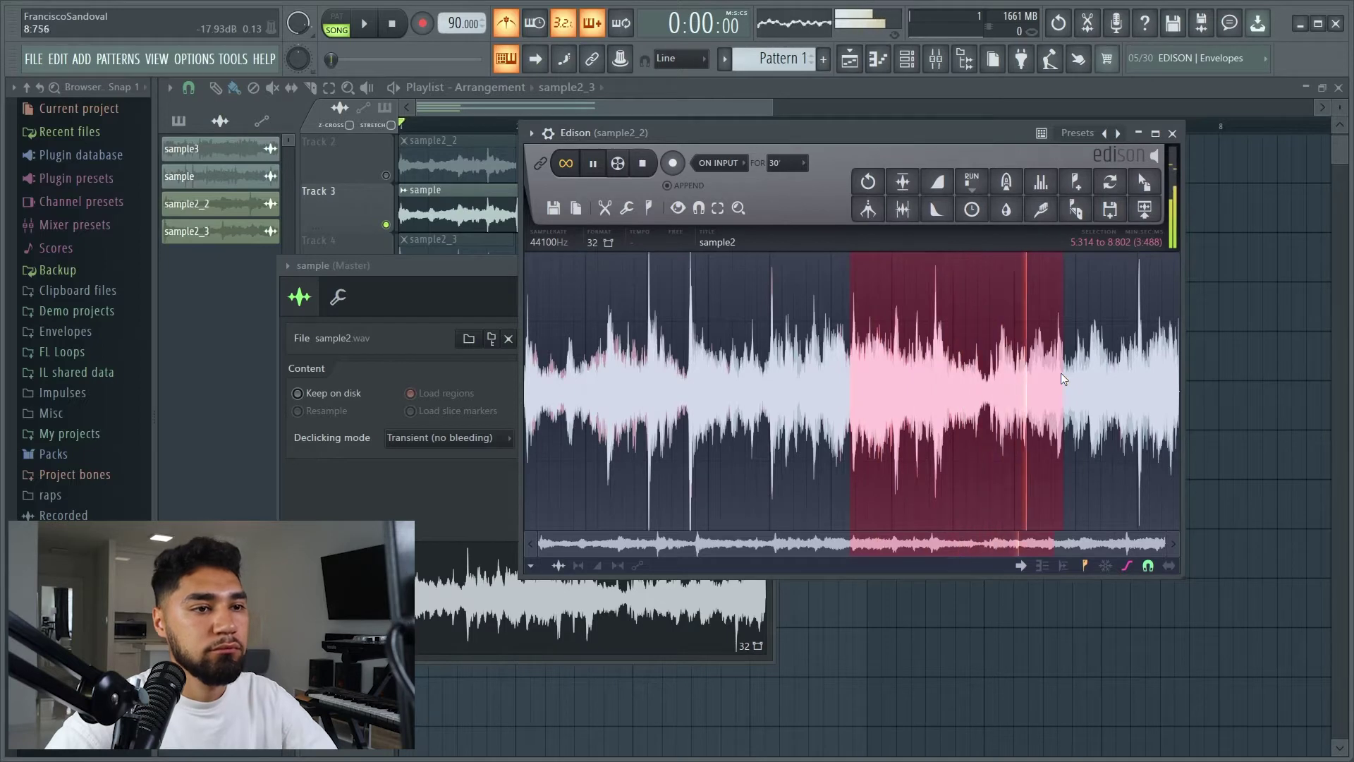
- Narrow the third section's selection, which starts at 5:314, to end at 8:000 and check its loop
drag(1060, 372, 1017, 387)
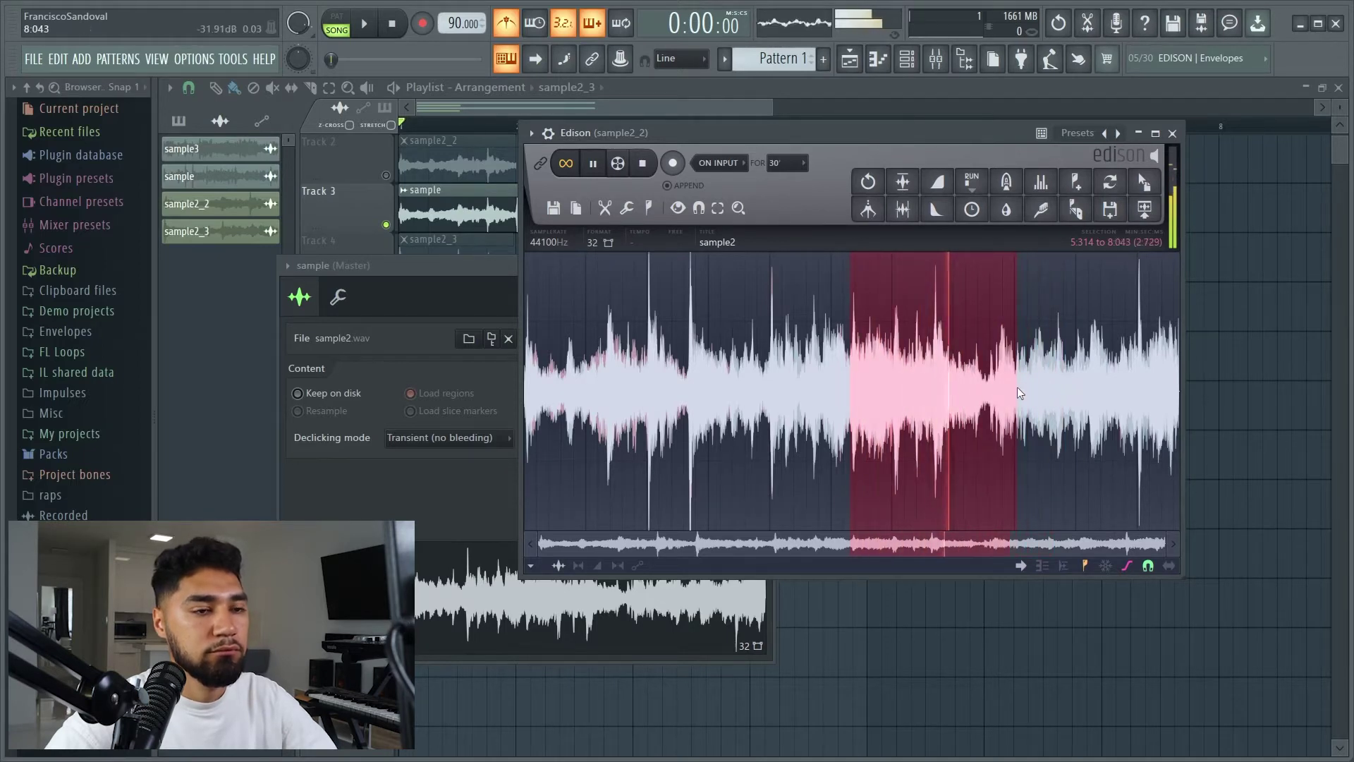
key(space)
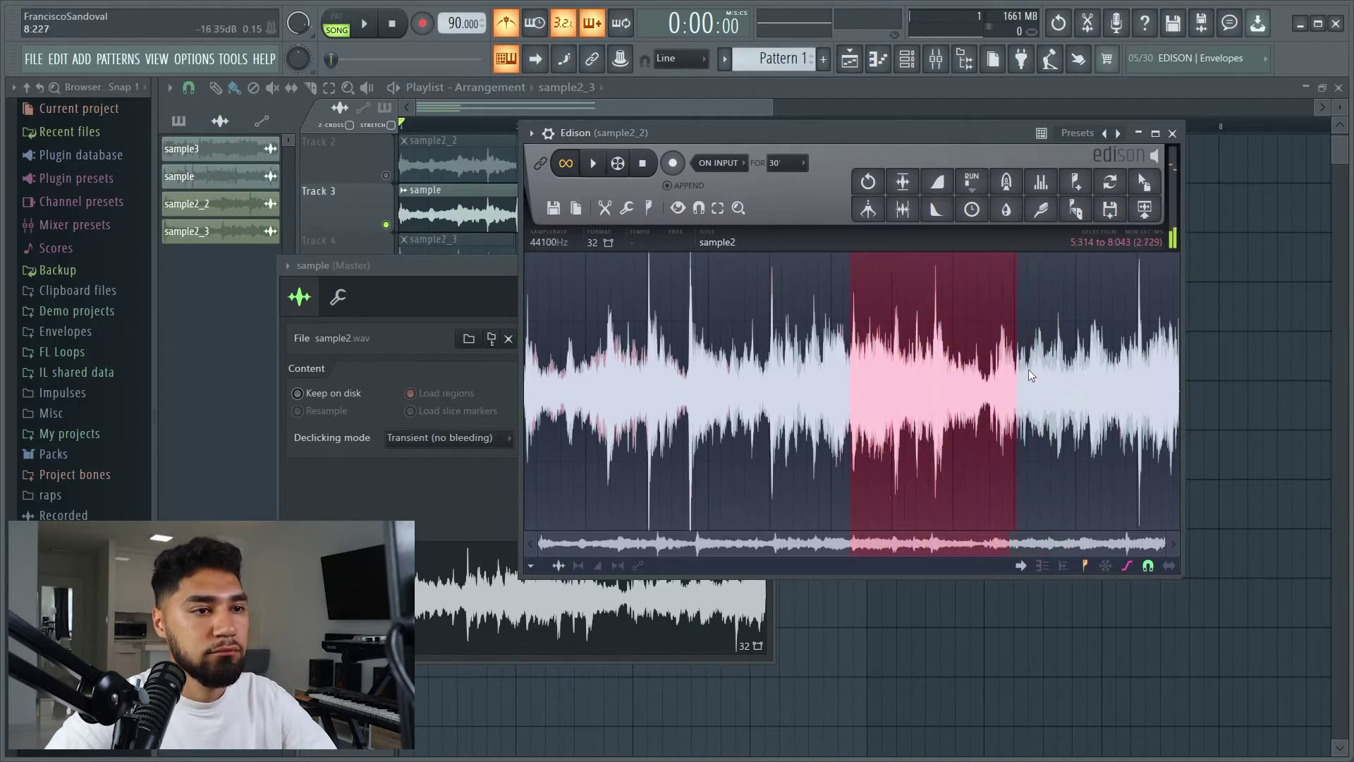
scroll(1029, 374, up, 6)
drag(911, 388, 854, 405)
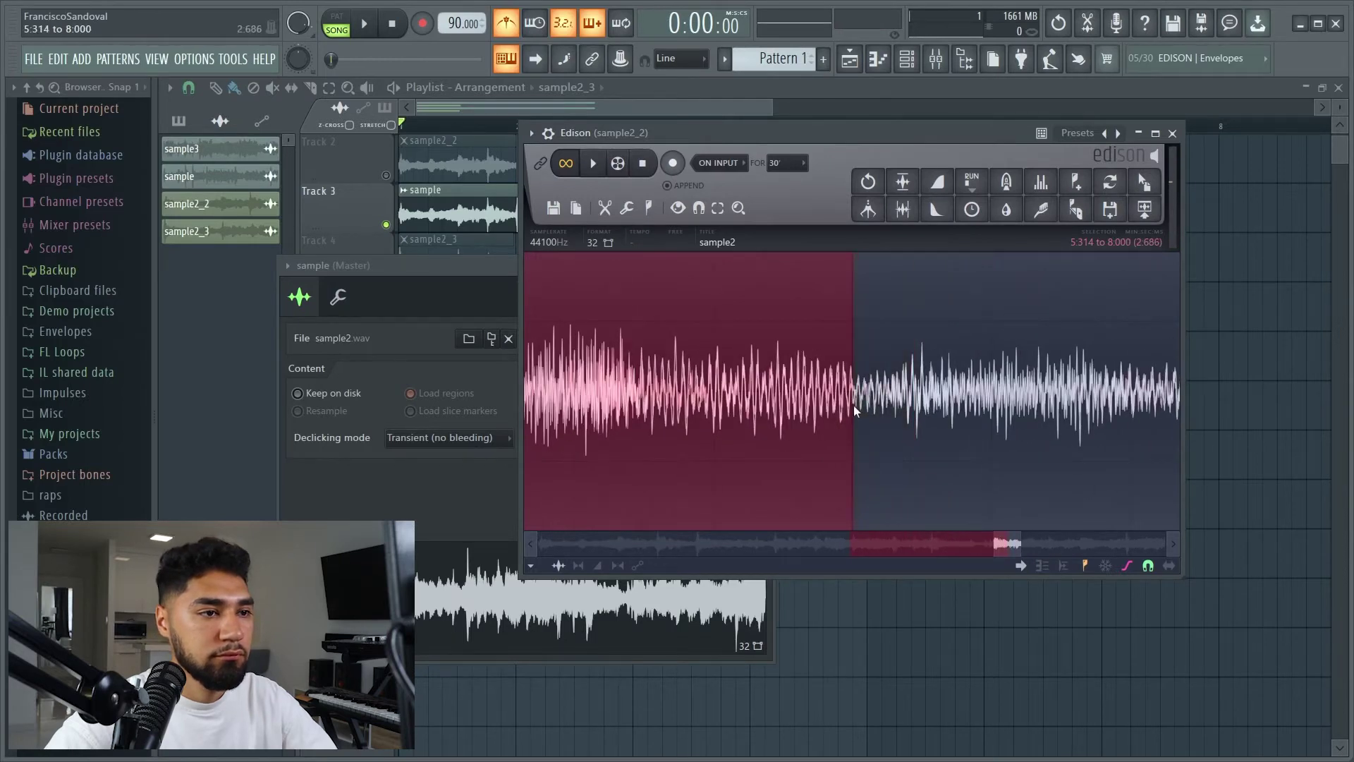
scroll(868, 395, down, 5)
key(space)
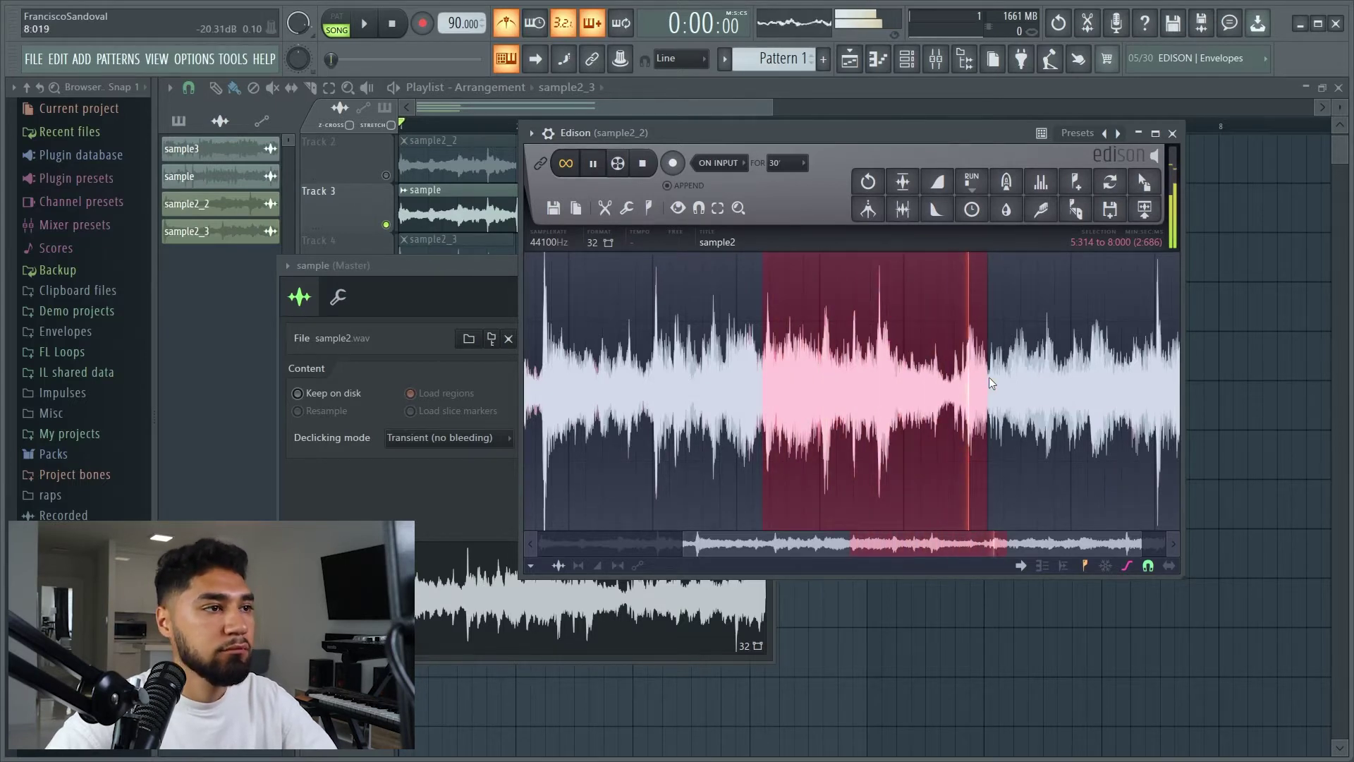
- Select the last section of the waveform, from 8:000 to the end at 10:701, and place it in the playlist
drag(989, 376, 1221, 402)
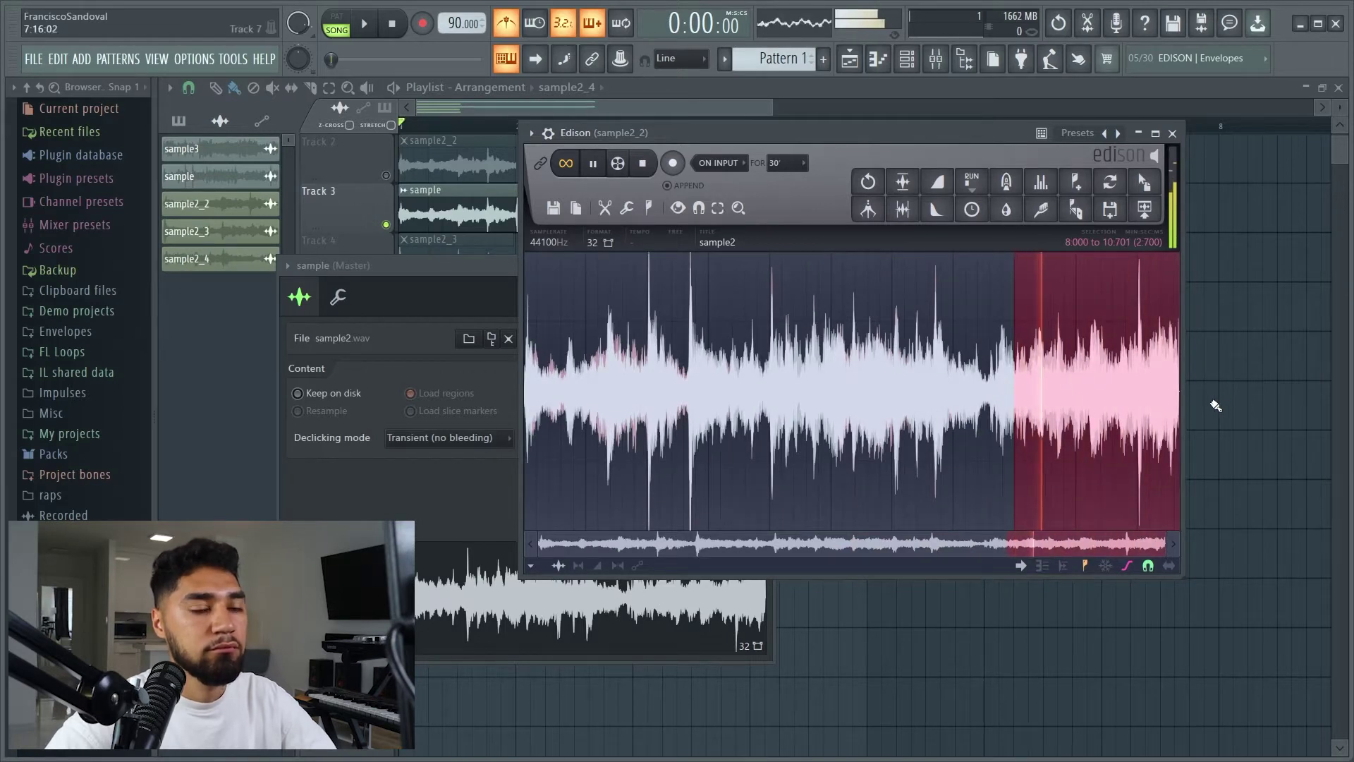
click(1145, 209)
drag(1144, 209, 444, 440)
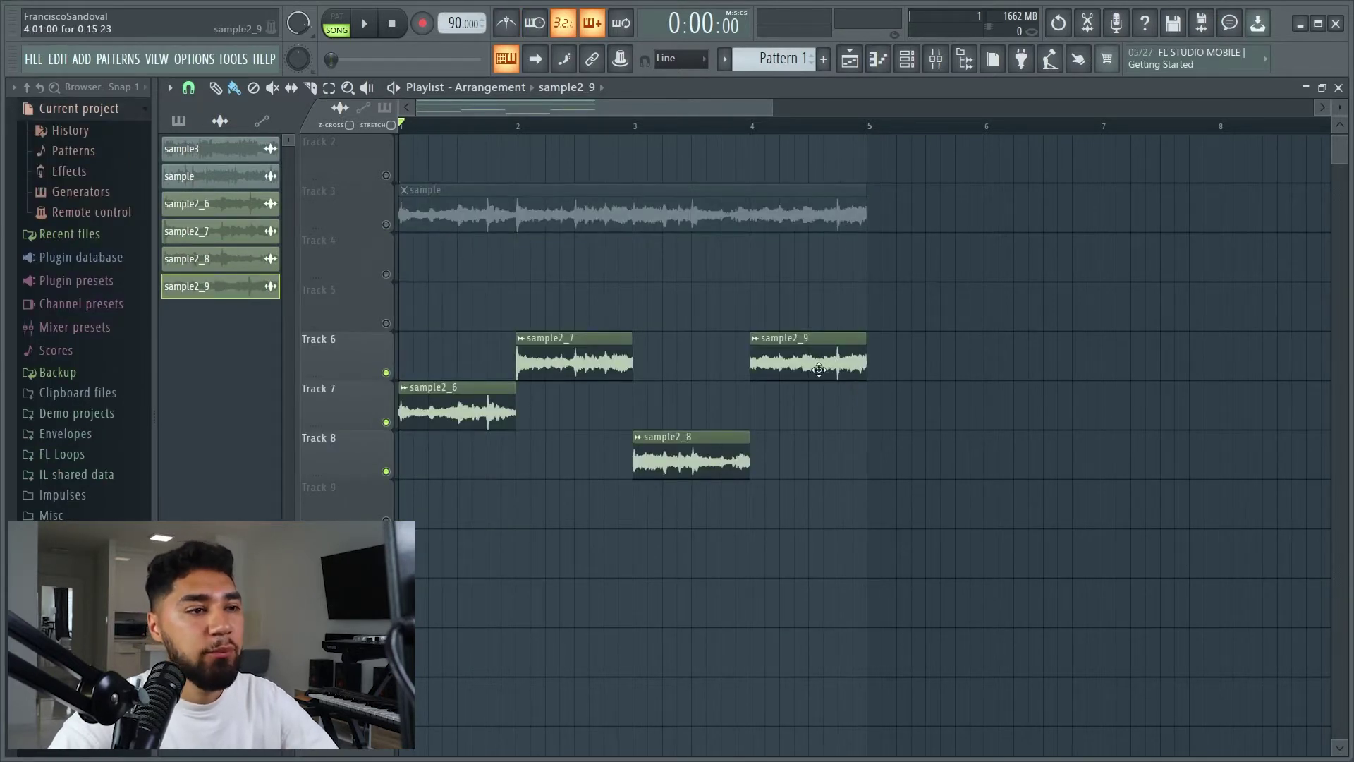
- Open the FPC drum machine from the channel rack, load its Main preset, and try the empty bottom-row pads
click(906, 59)
click(522, 231)
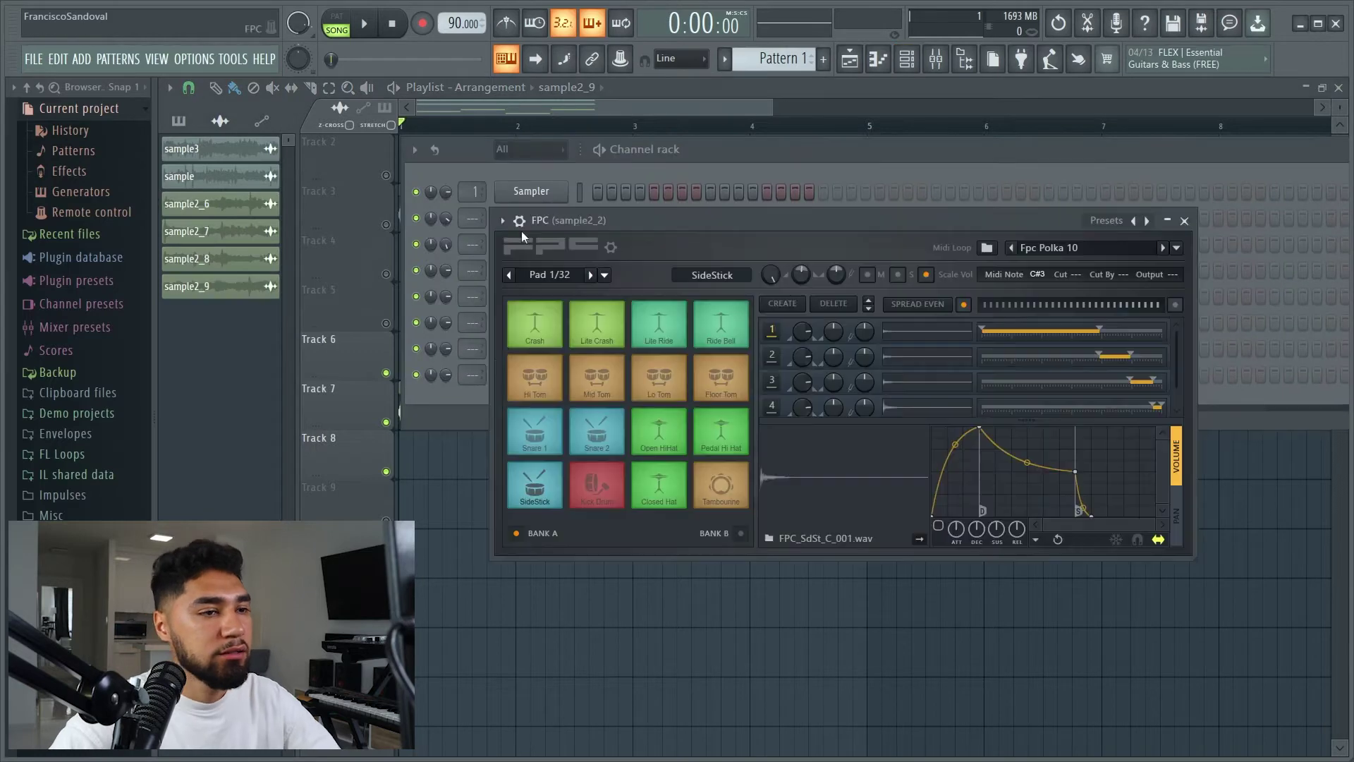
click(502, 220)
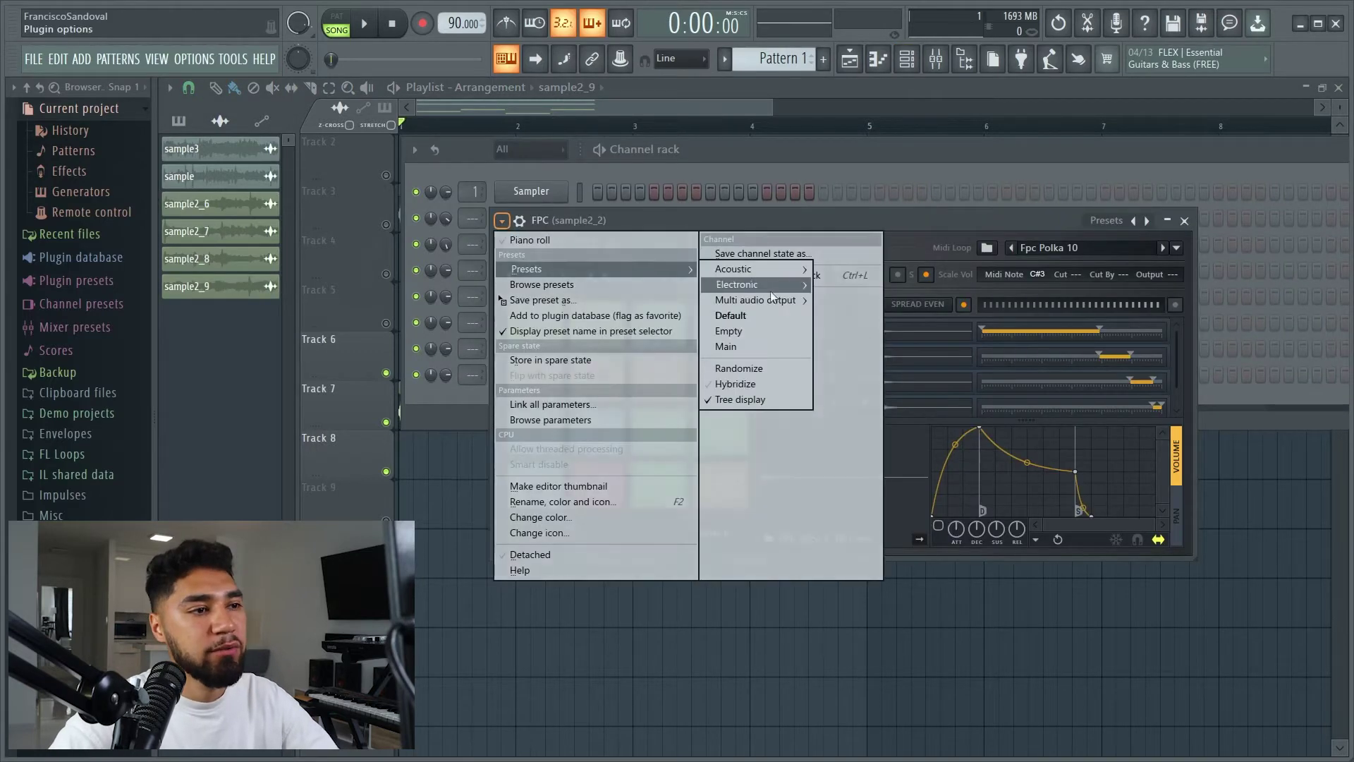
click(752, 345)
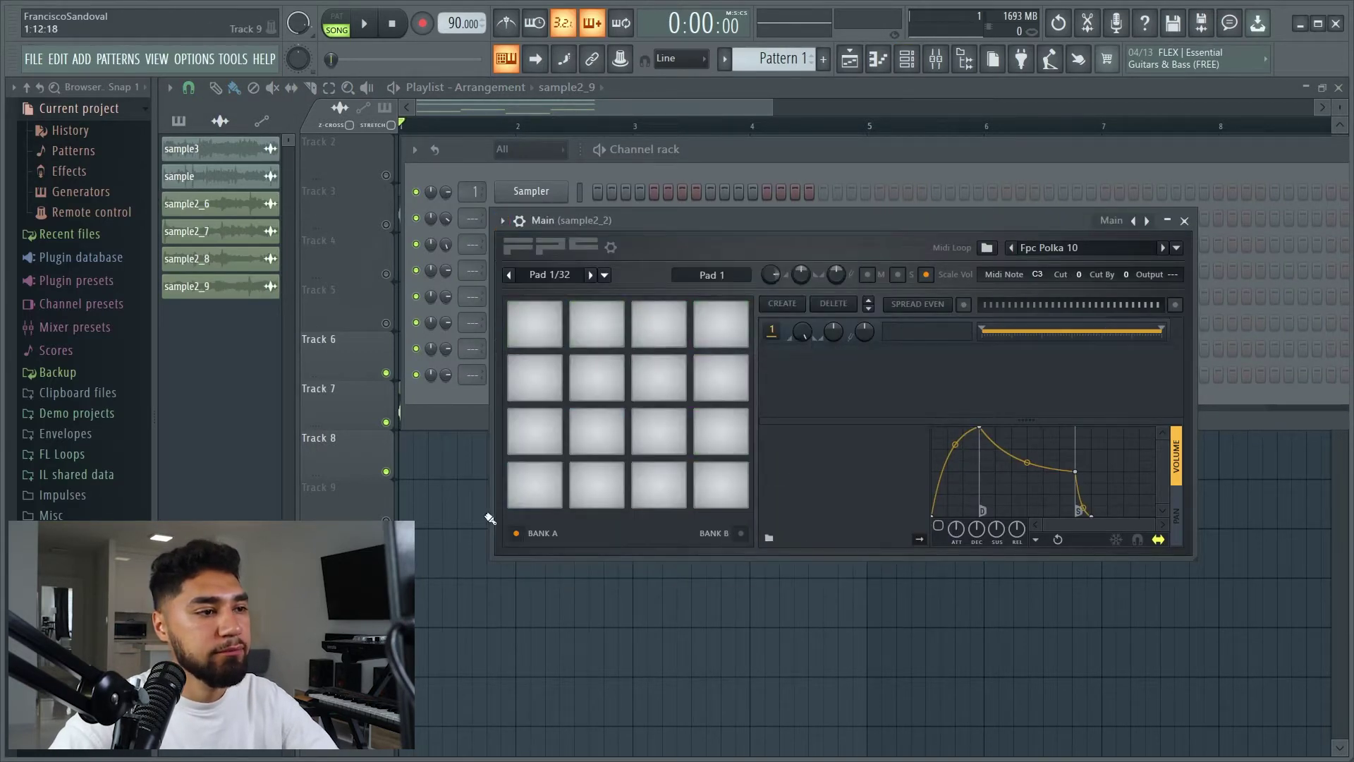
click(540, 486)
click(617, 491)
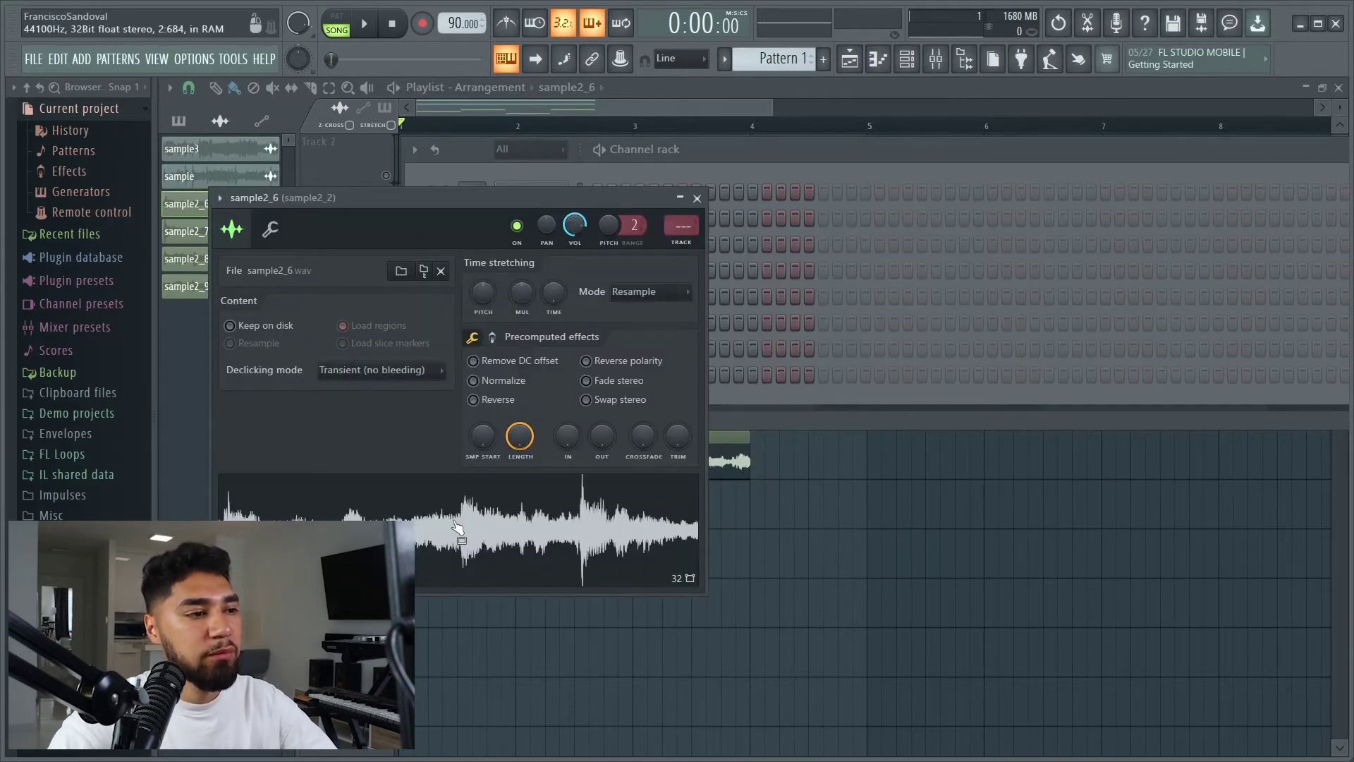
- Load the slices sample2_6 to sample2_9 onto FPC pads 1 to 4 and play each pad
drag(457, 528, 523, 376)
click(534, 375)
click(586, 417)
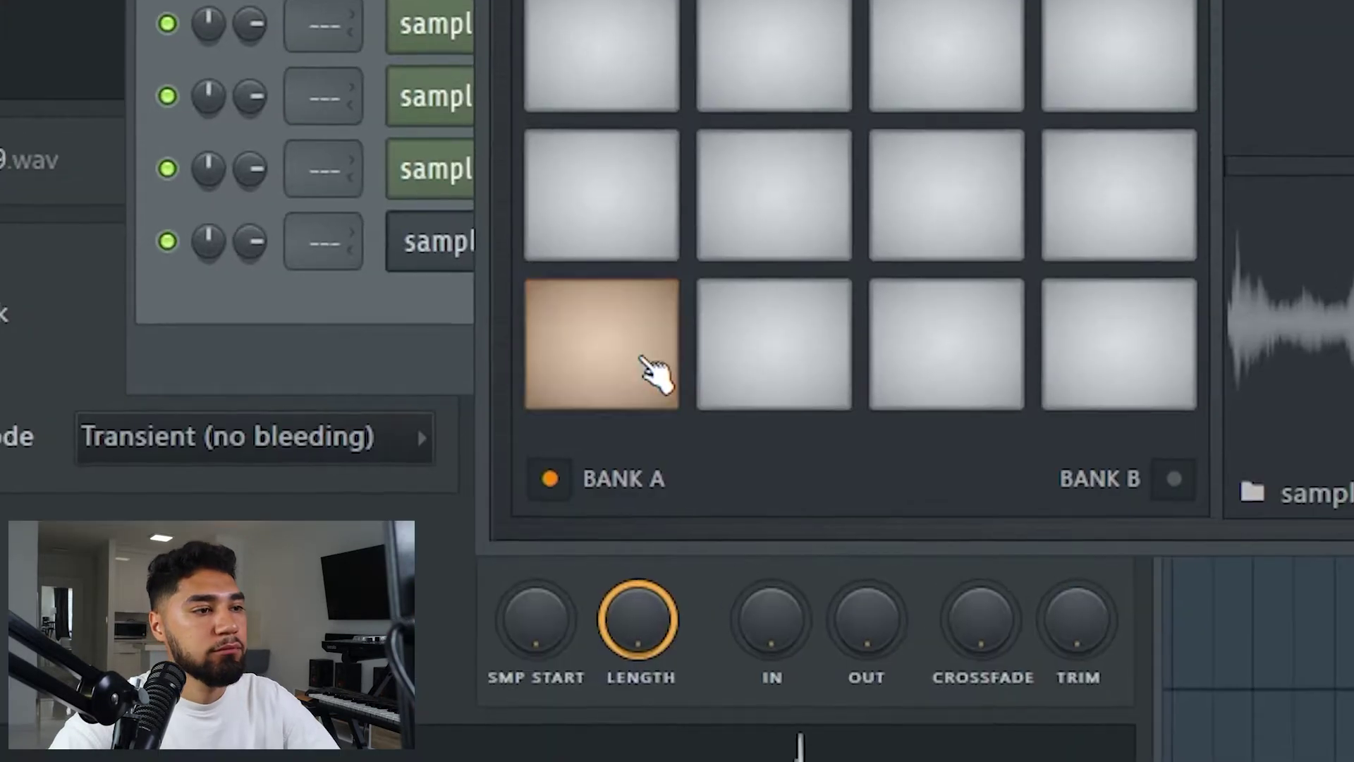
click(767, 349)
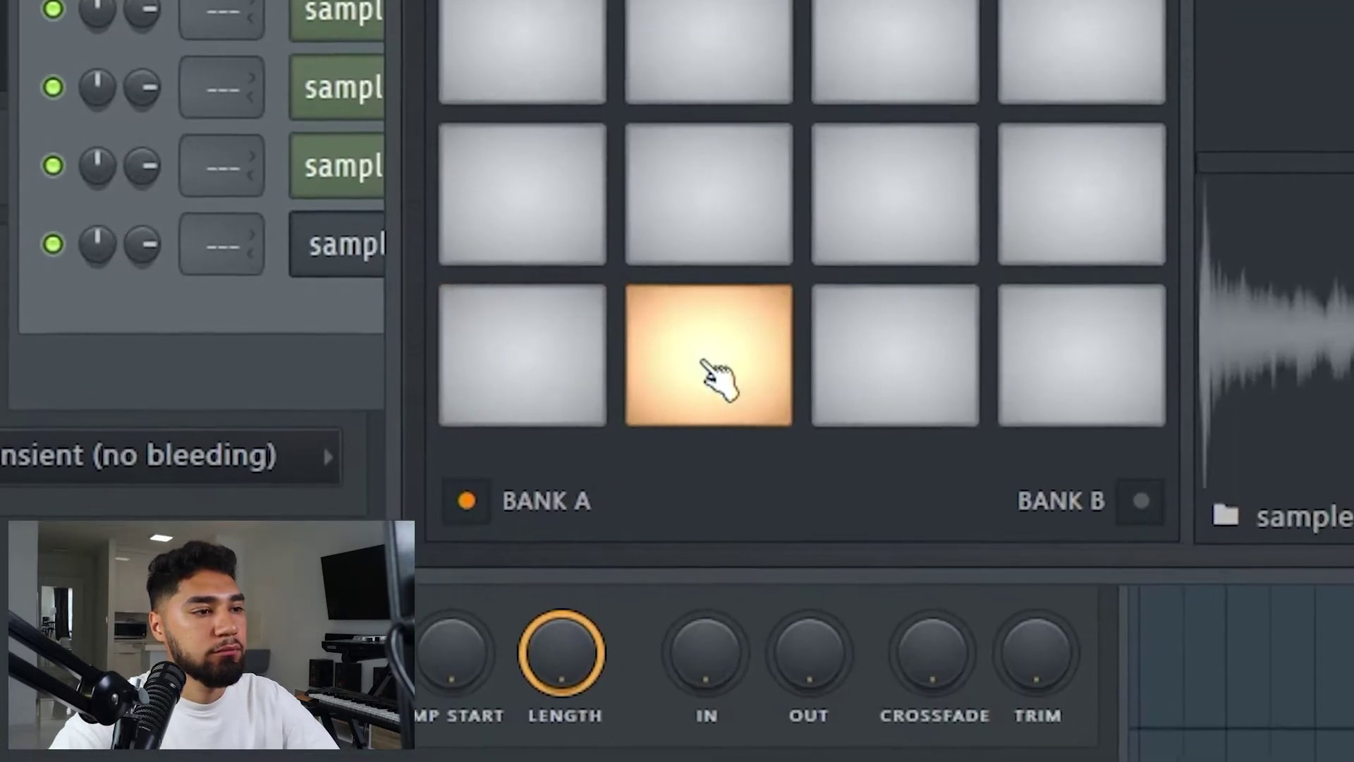
click(940, 357)
click(1130, 334)
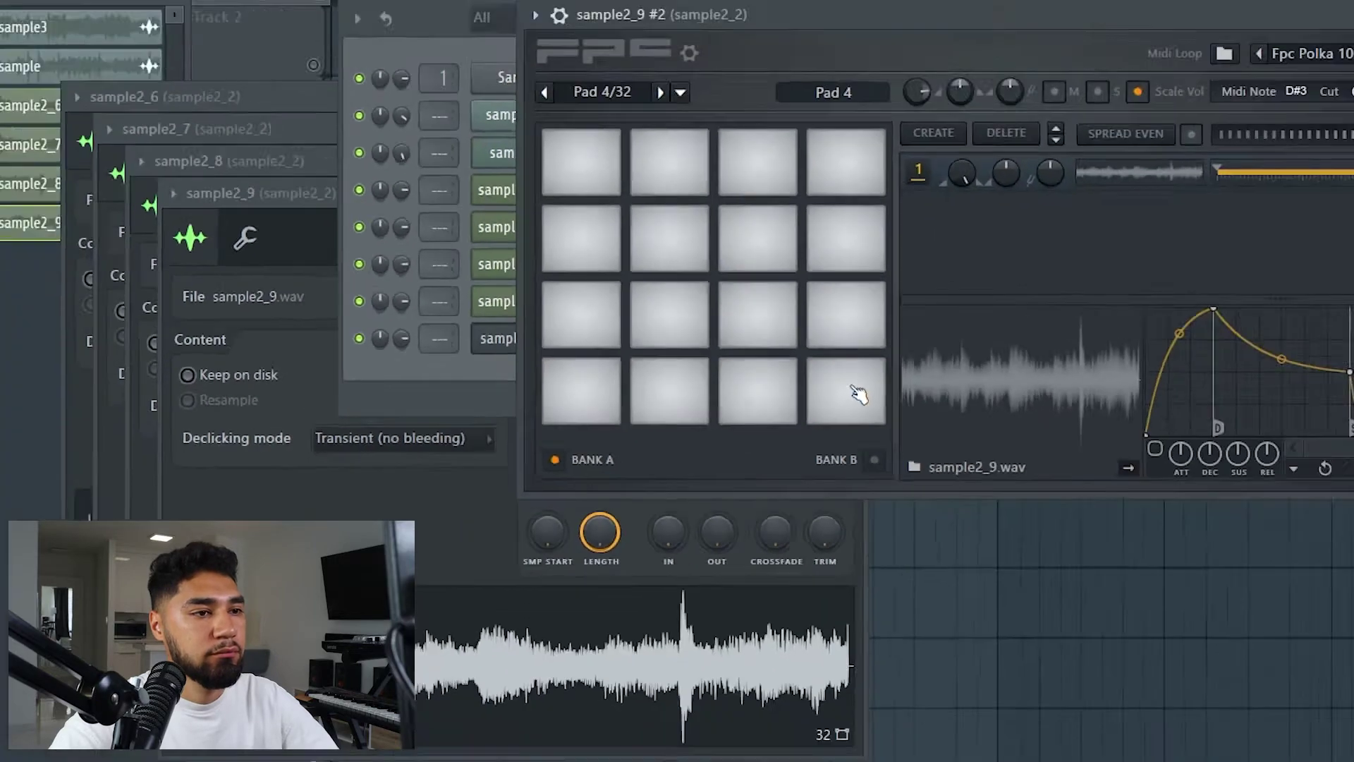
- Audition the chopped slices in FPC by playing pad 4 and running through pads 1 to 4 in order, repeating pads 2 to 4
click(1164, 359)
click(1164, 359)
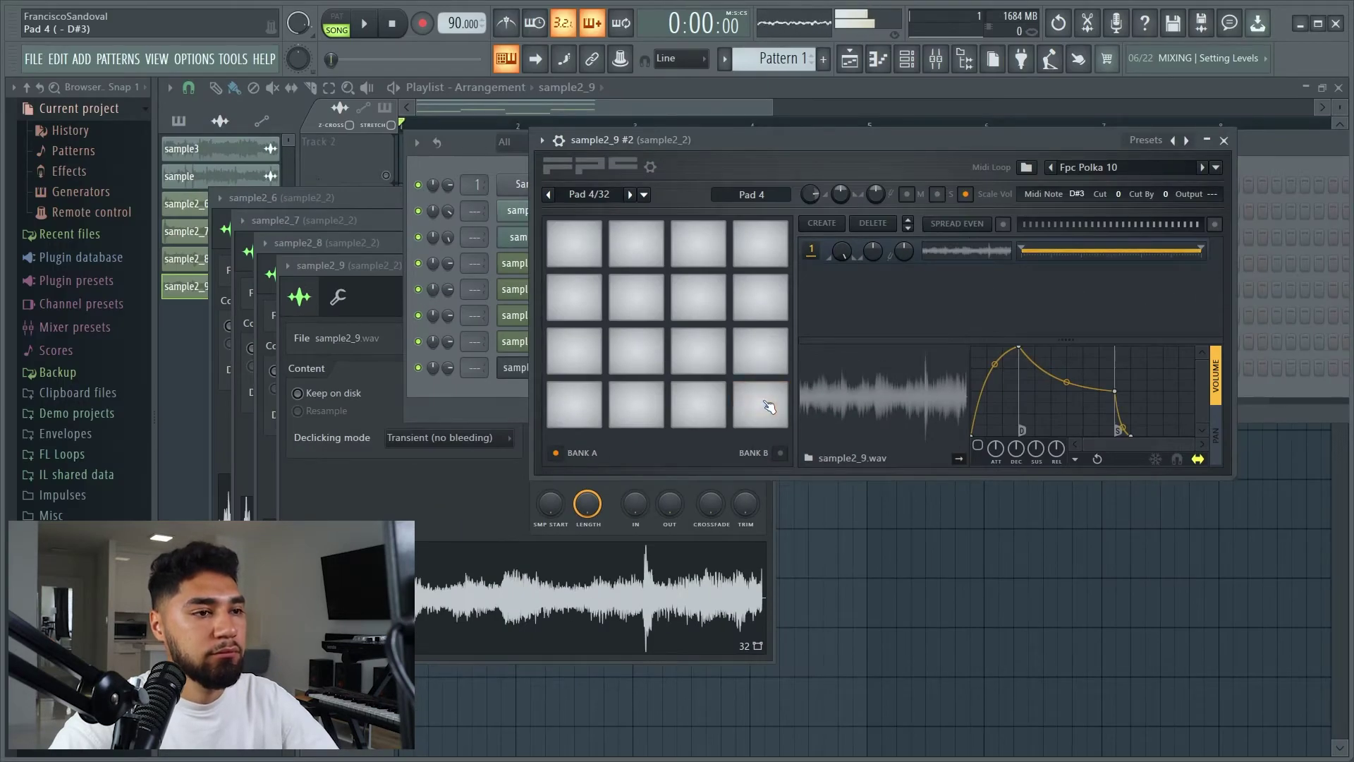
click(769, 407)
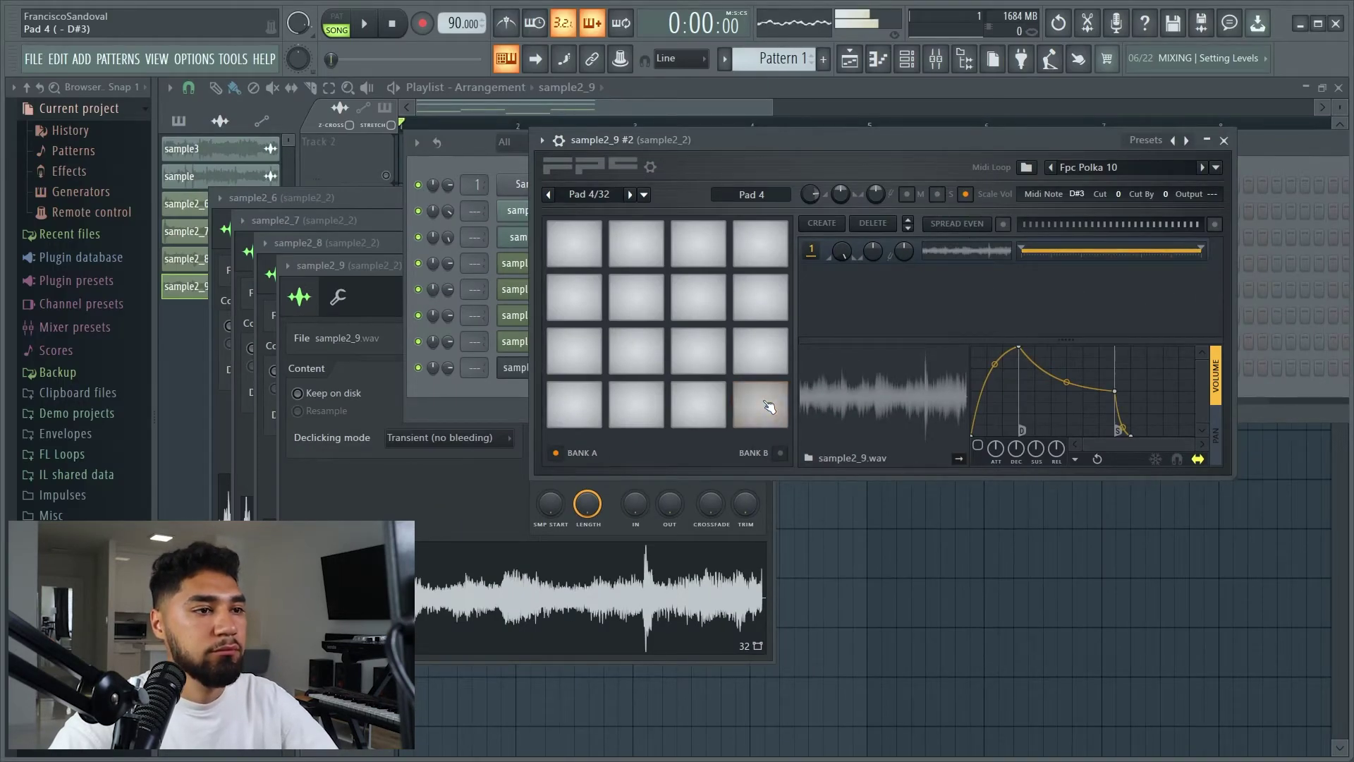
click(595, 413)
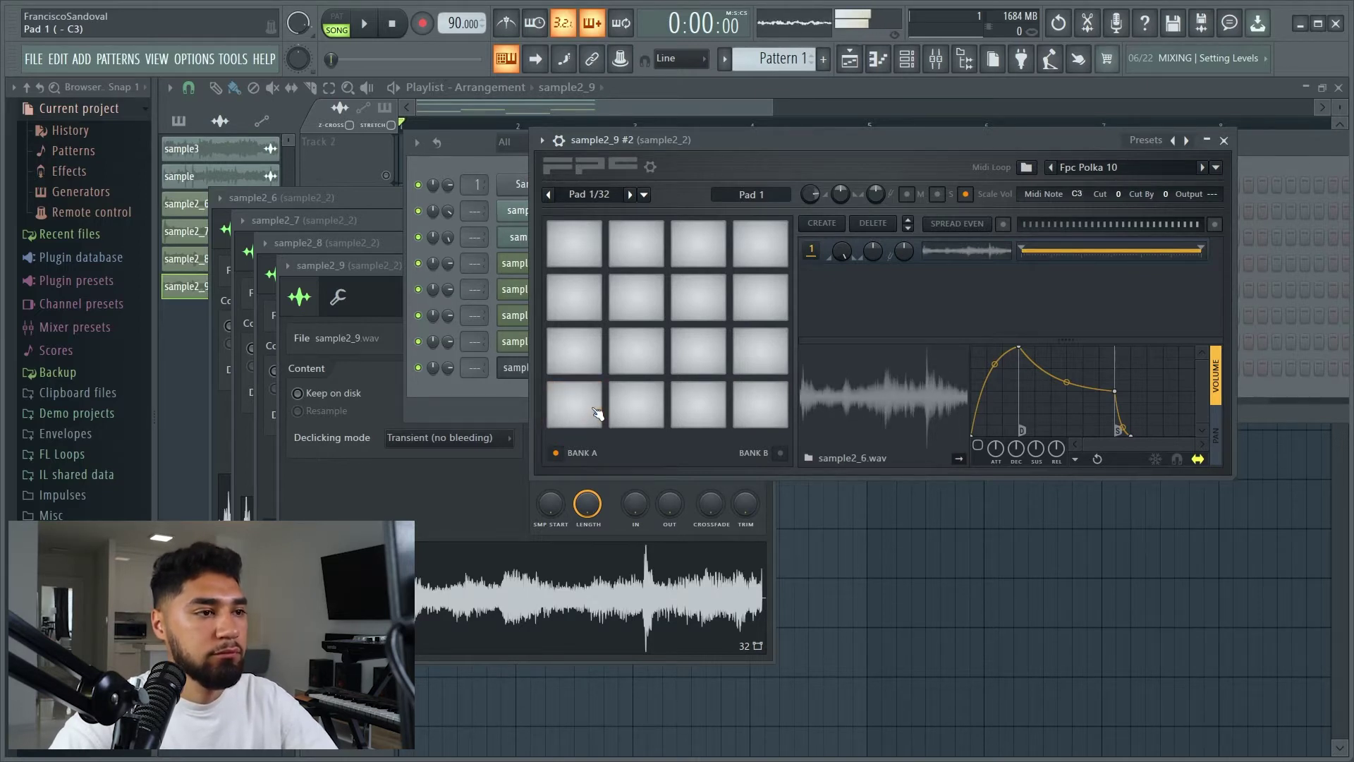
click(658, 421)
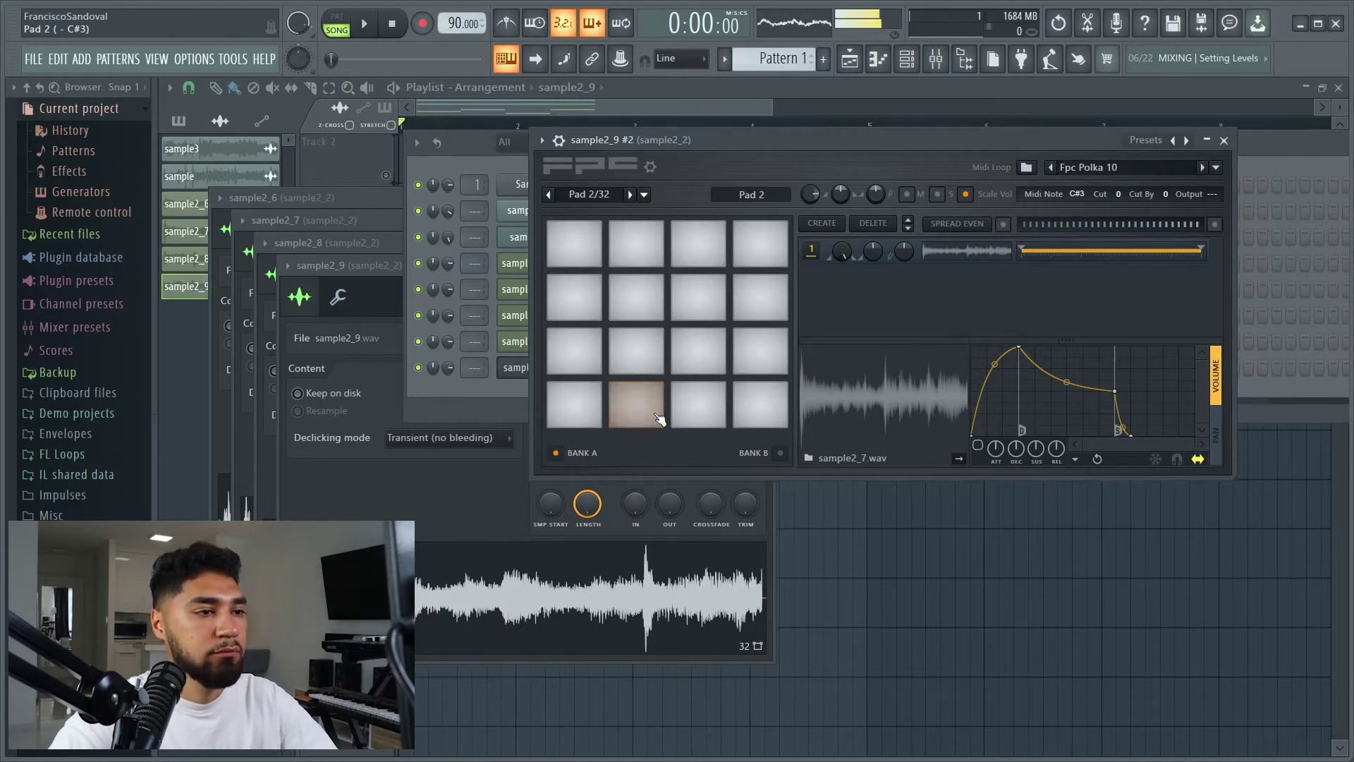
click(653, 416)
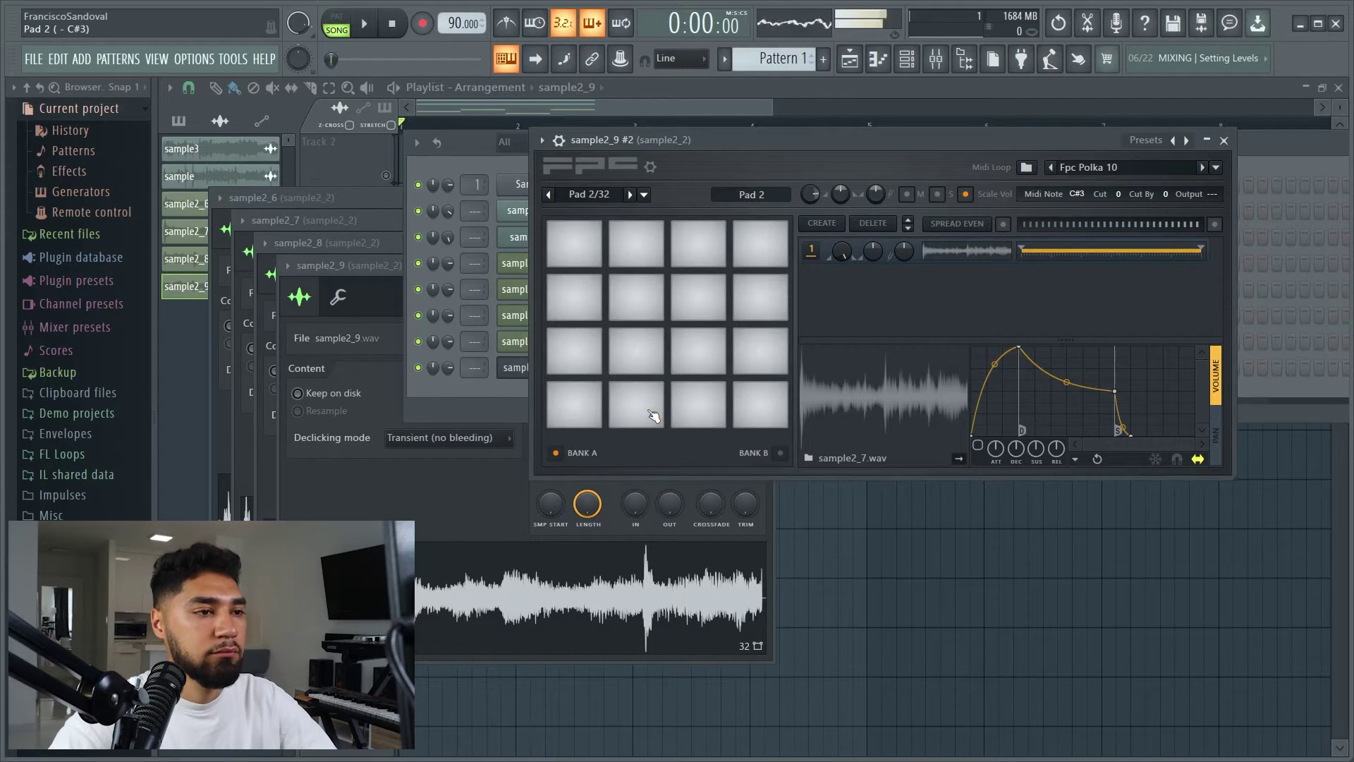
click(654, 416)
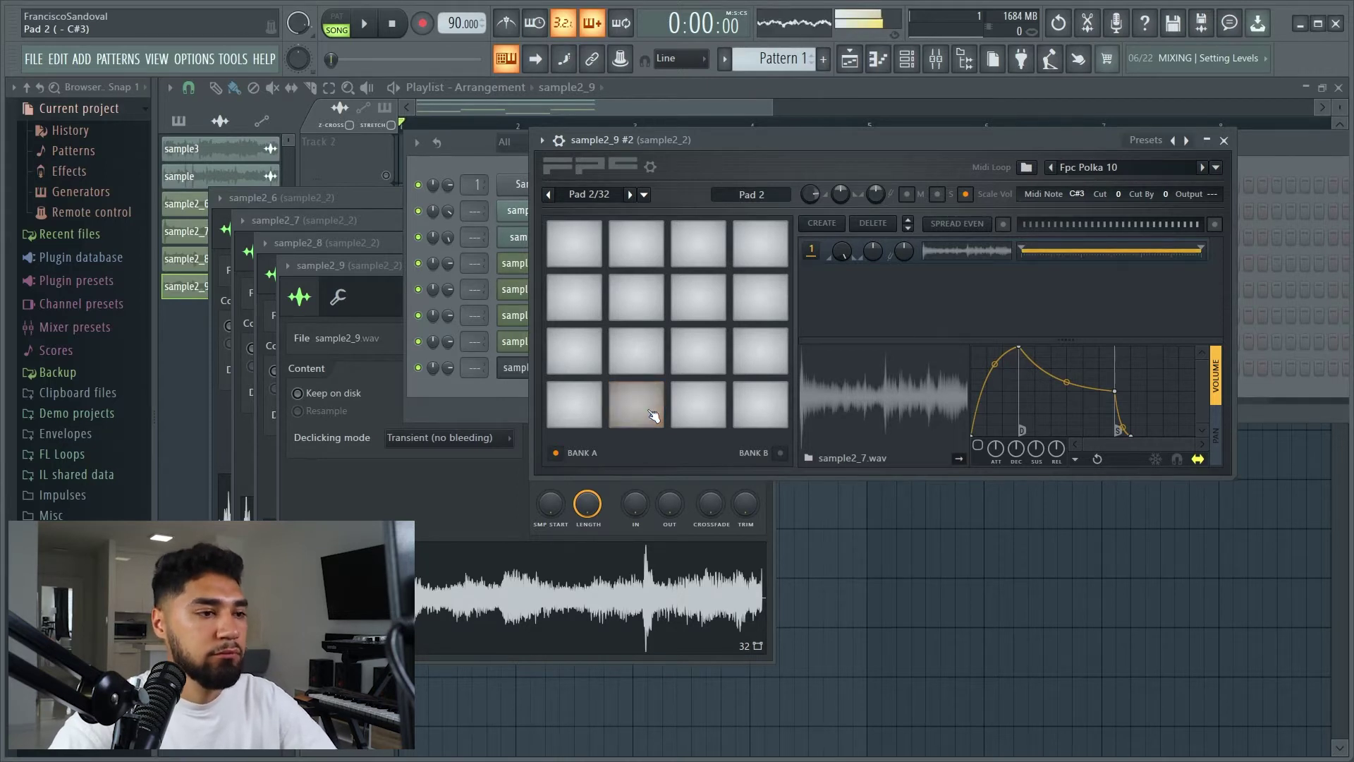
click(697, 416)
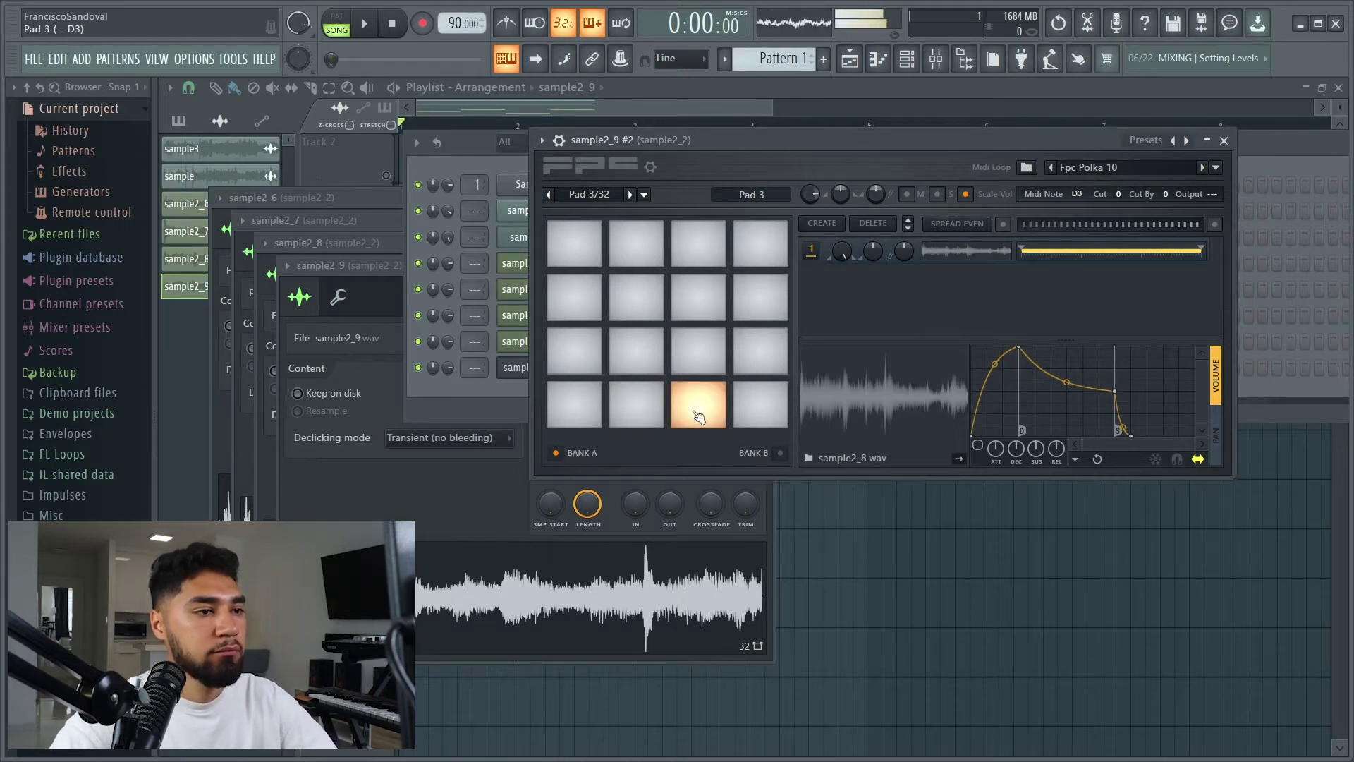
click(698, 417)
click(698, 416)
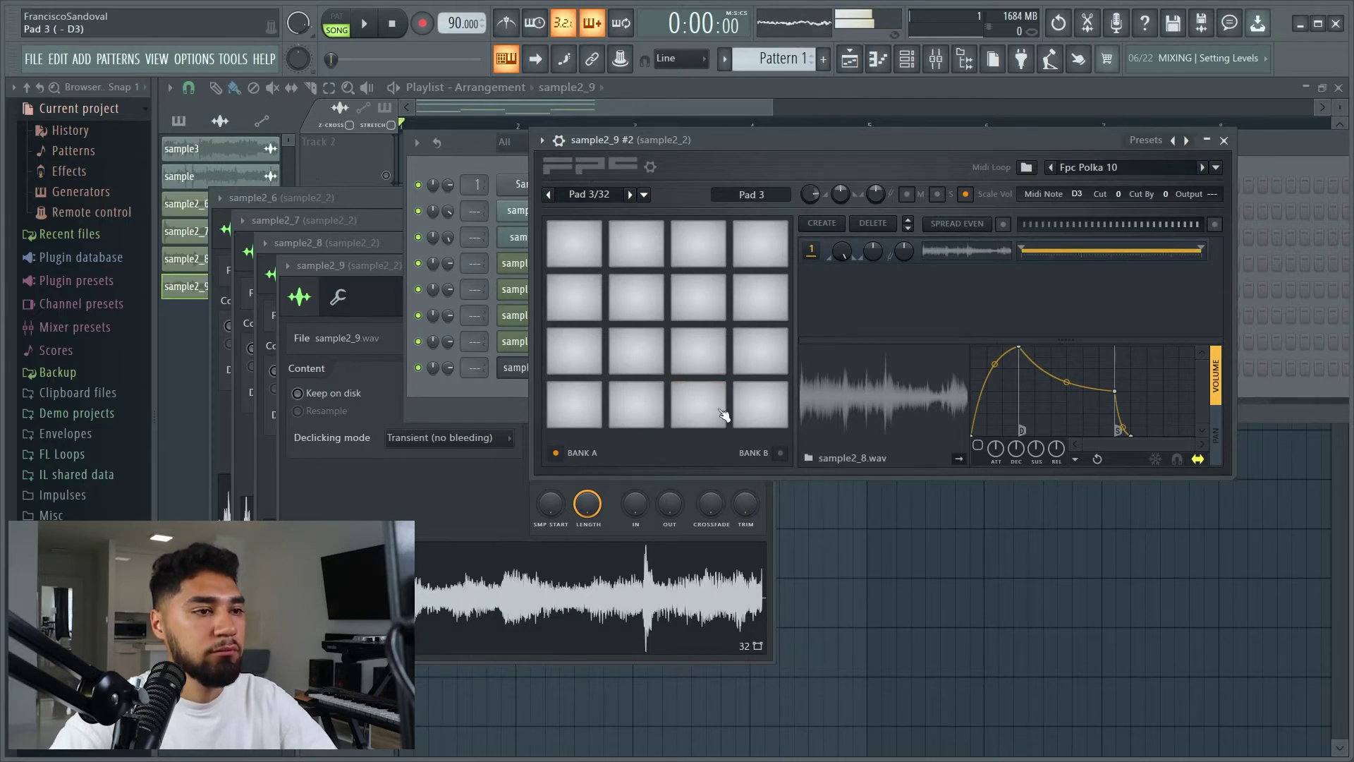
click(721, 415)
click(767, 414)
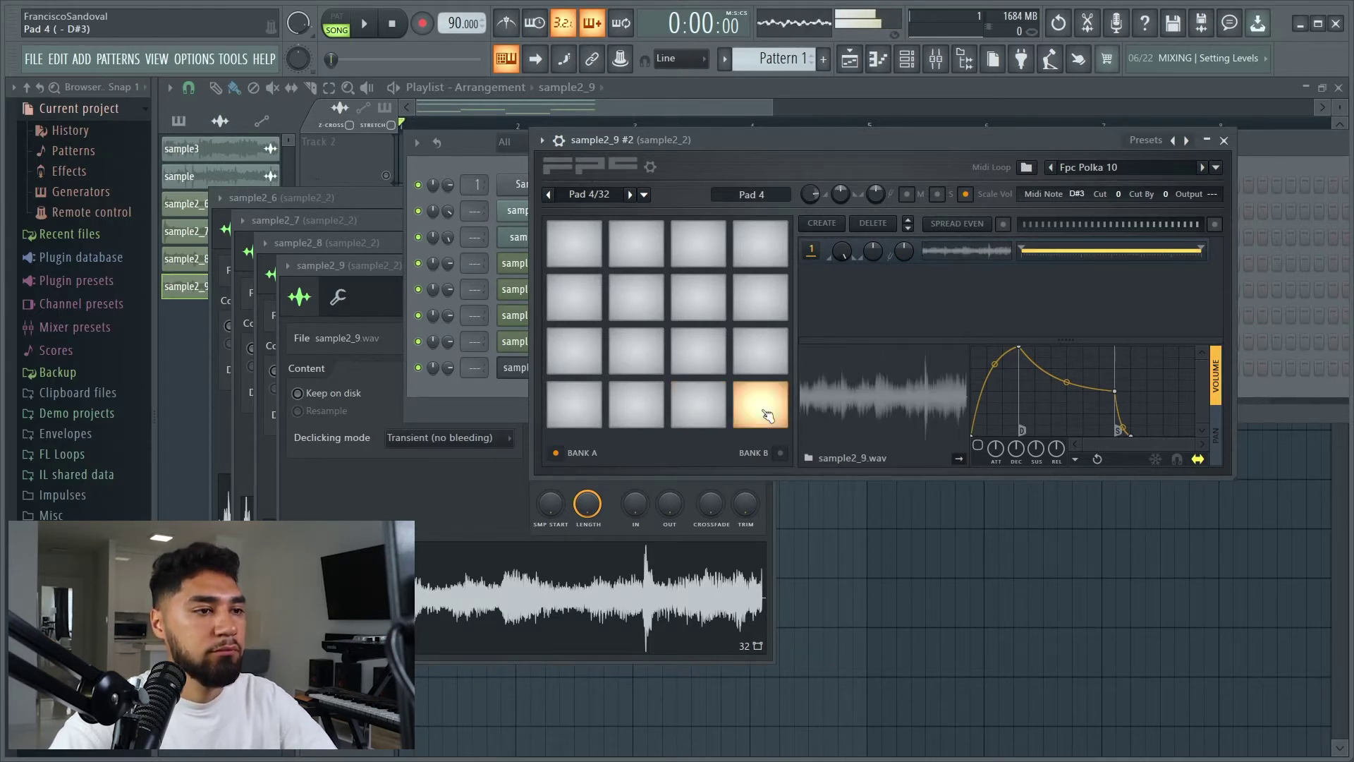
click(768, 414)
click(767, 415)
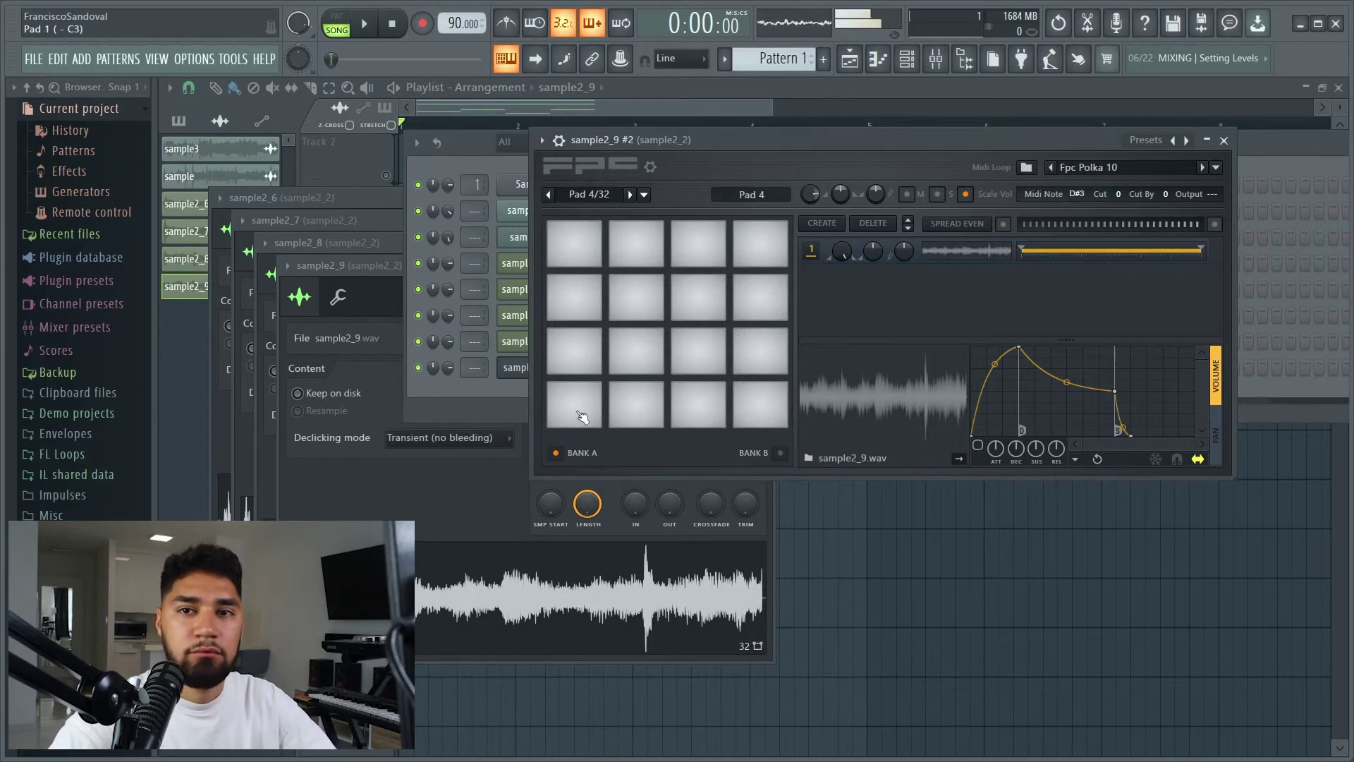
- Play FPC pad 1 several times, followed by pad 2 several times, to try out a chop rhythm
click(583, 416)
click(585, 415)
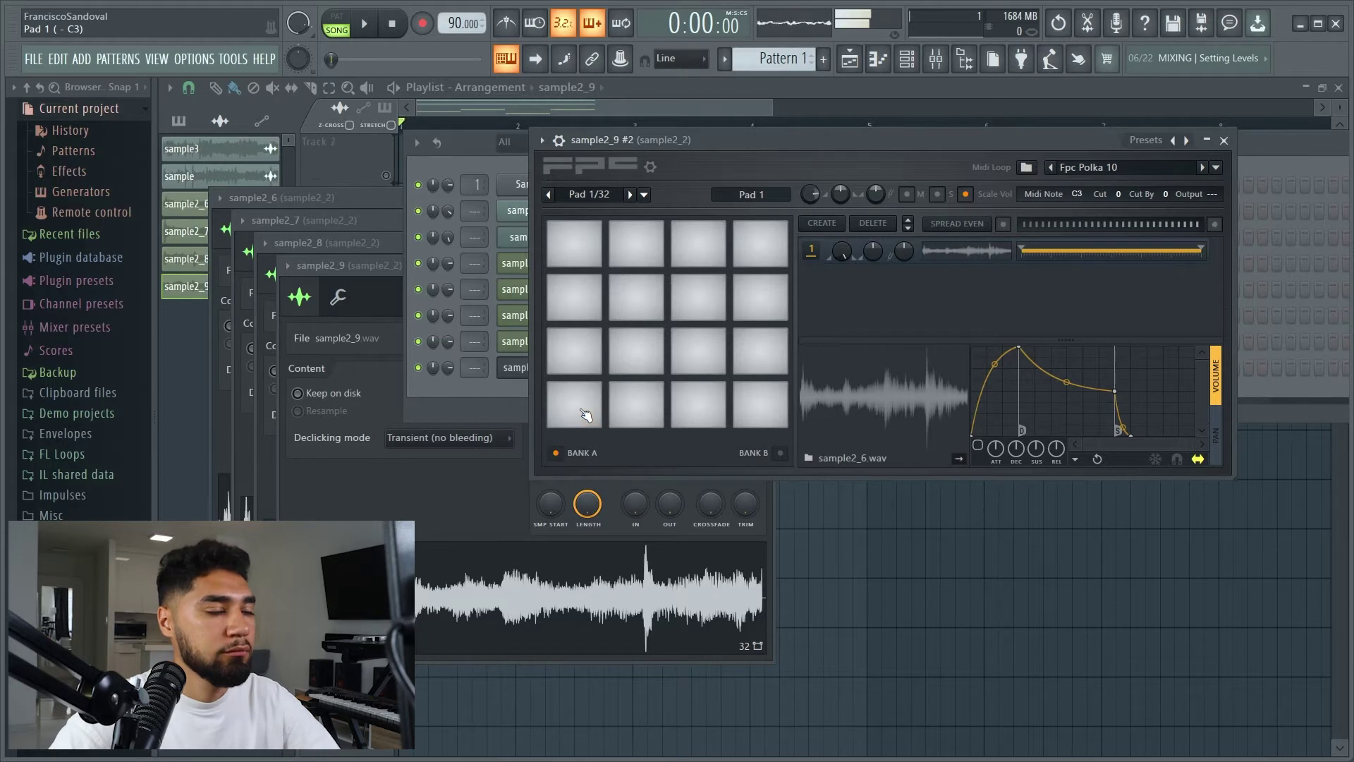
click(584, 415)
click(585, 414)
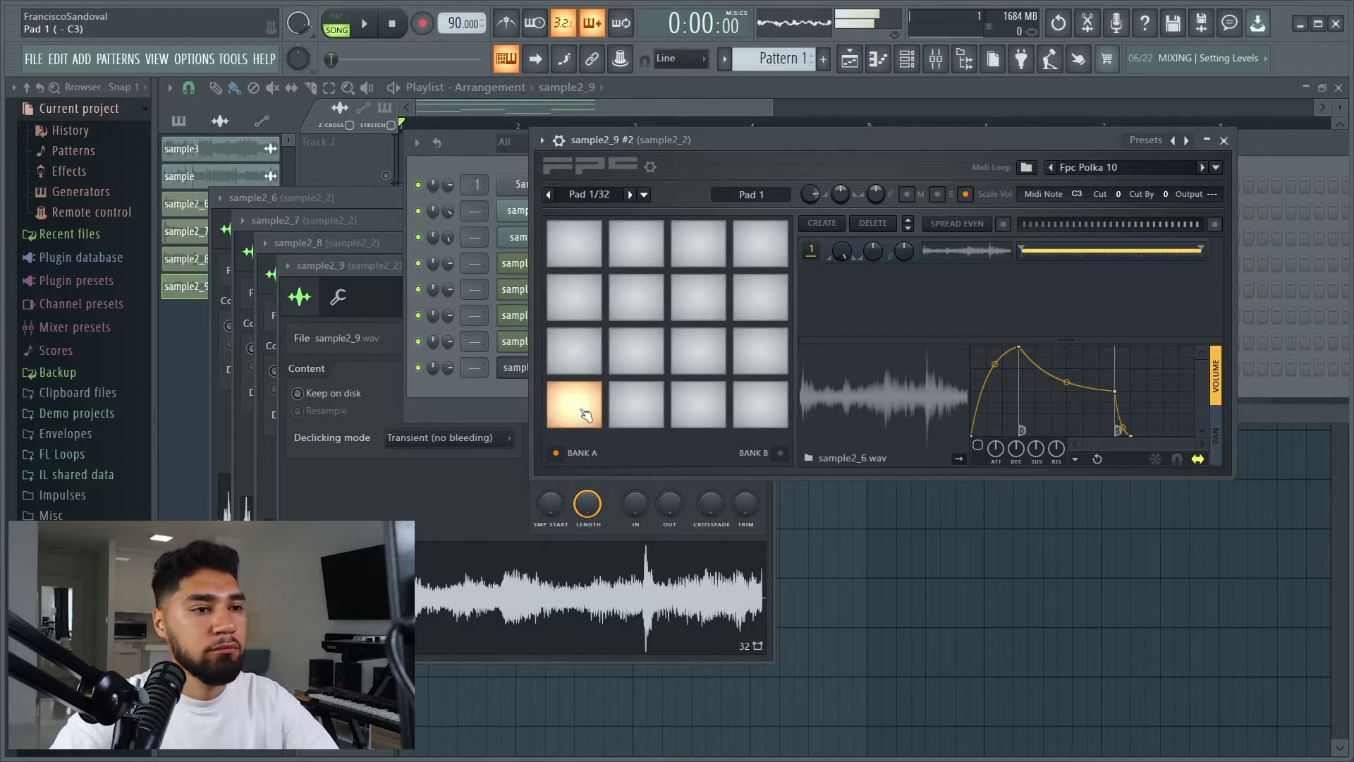
click(646, 413)
click(638, 411)
click(639, 411)
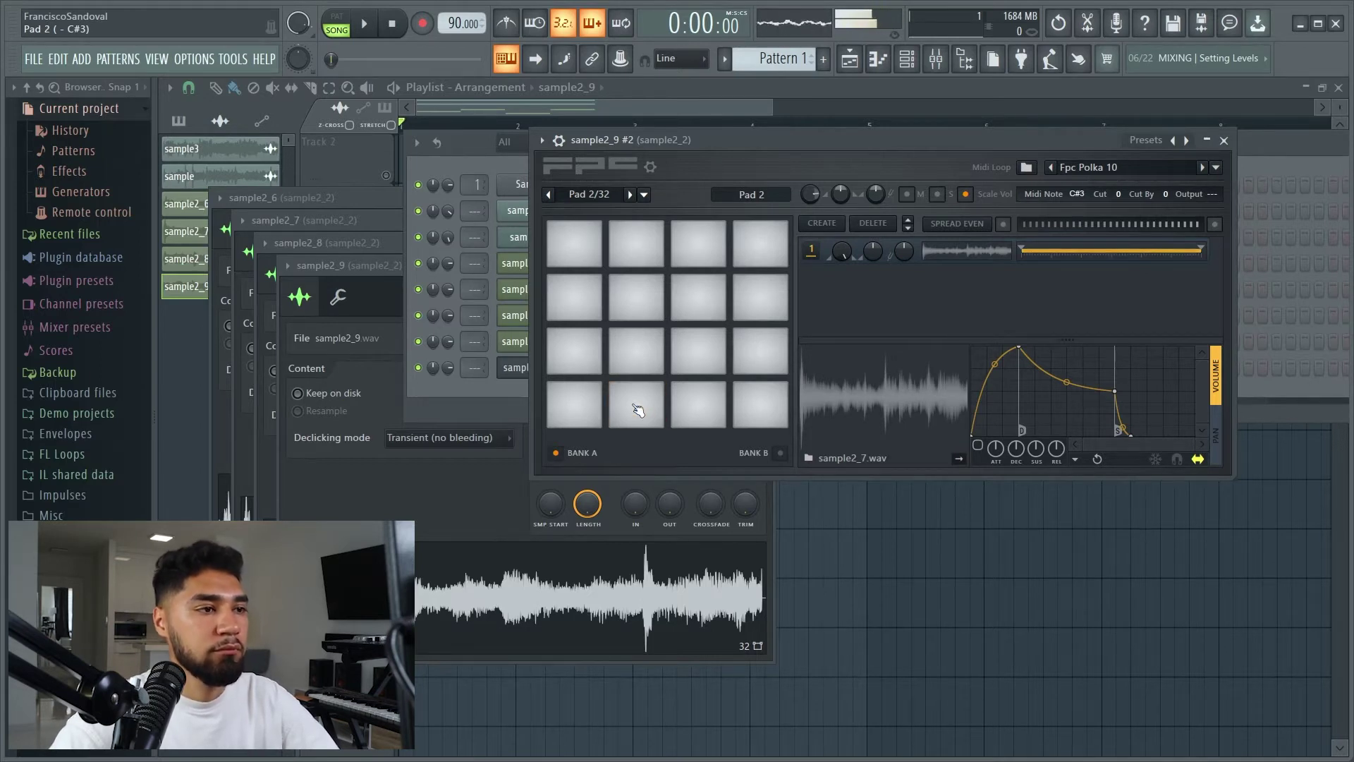
click(637, 409)
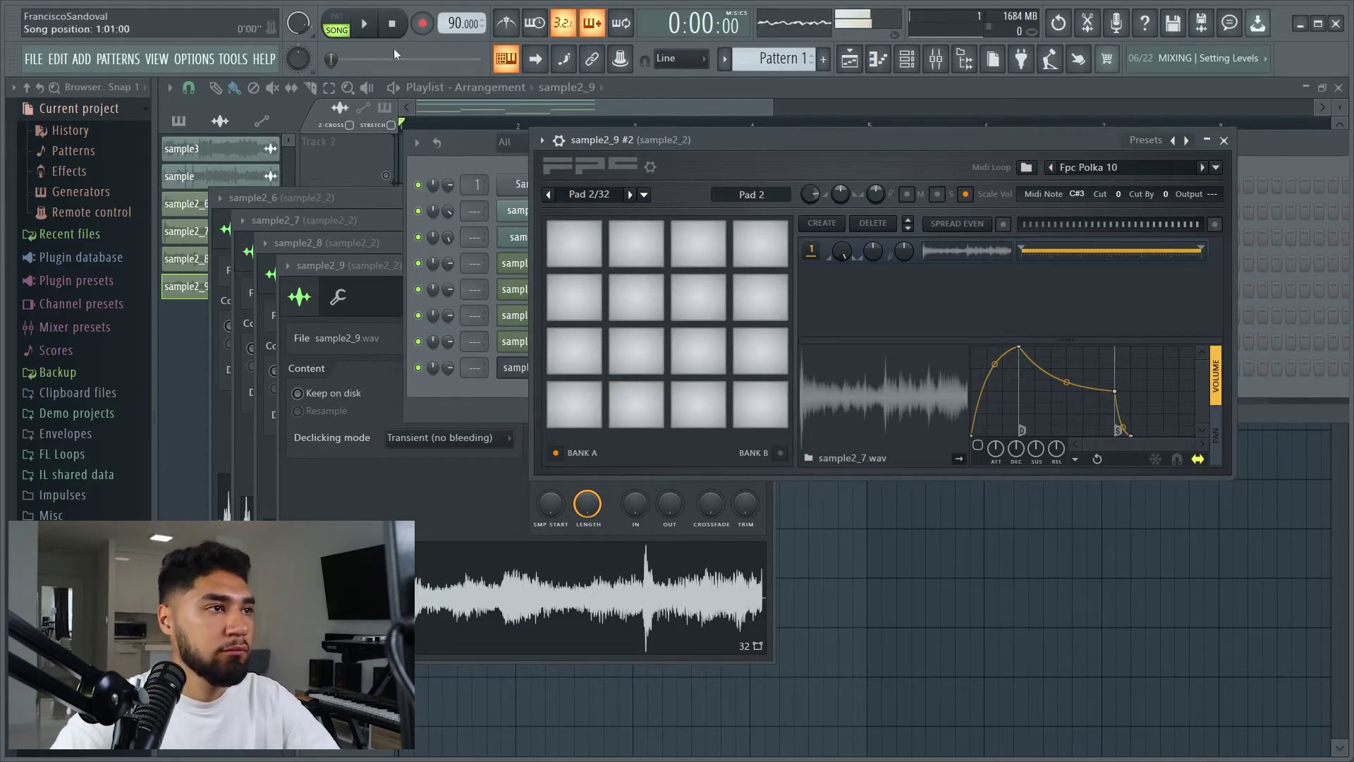
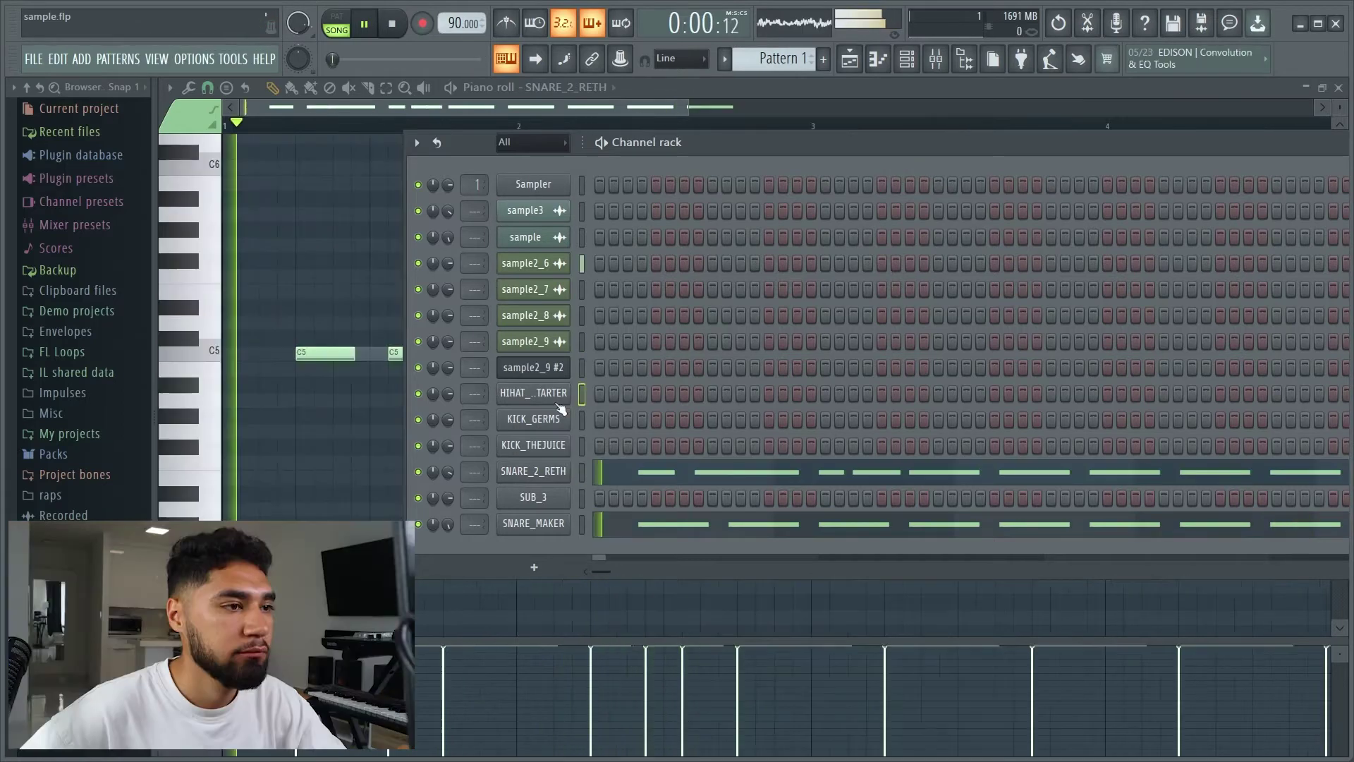
- Fill the HIHAT_FIRSTARTER channel with a hit on every second step and play the pattern back
right_click(548, 393)
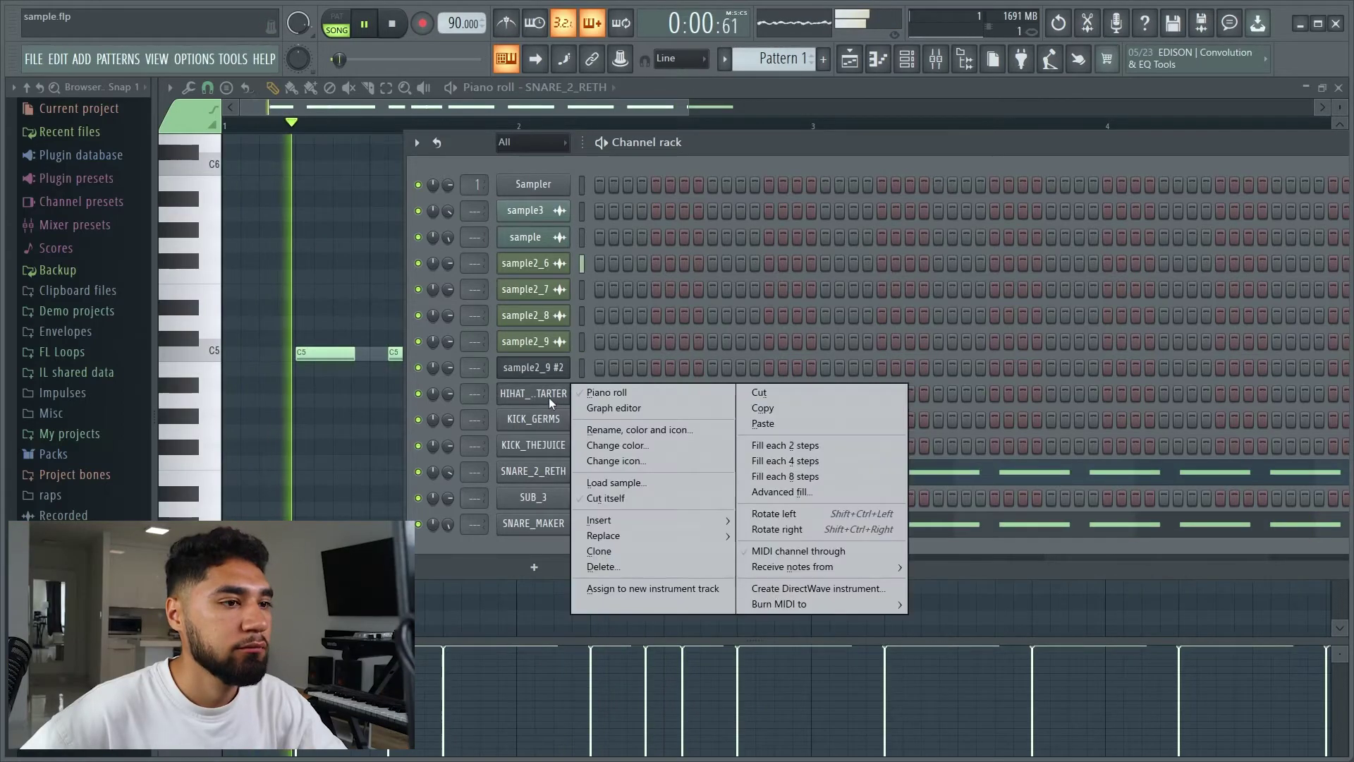
click(730, 444)
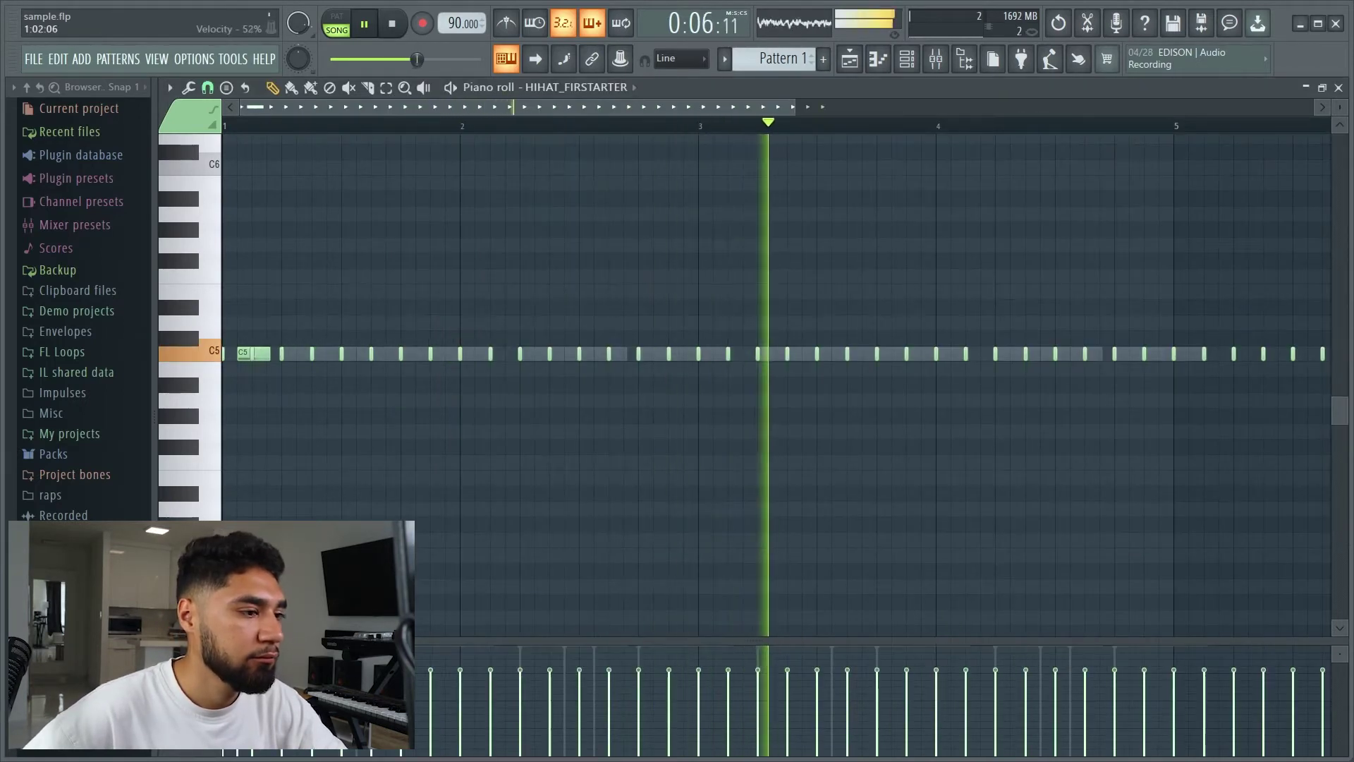
key(space)
key(space)
drag(794, 107, 669, 106)
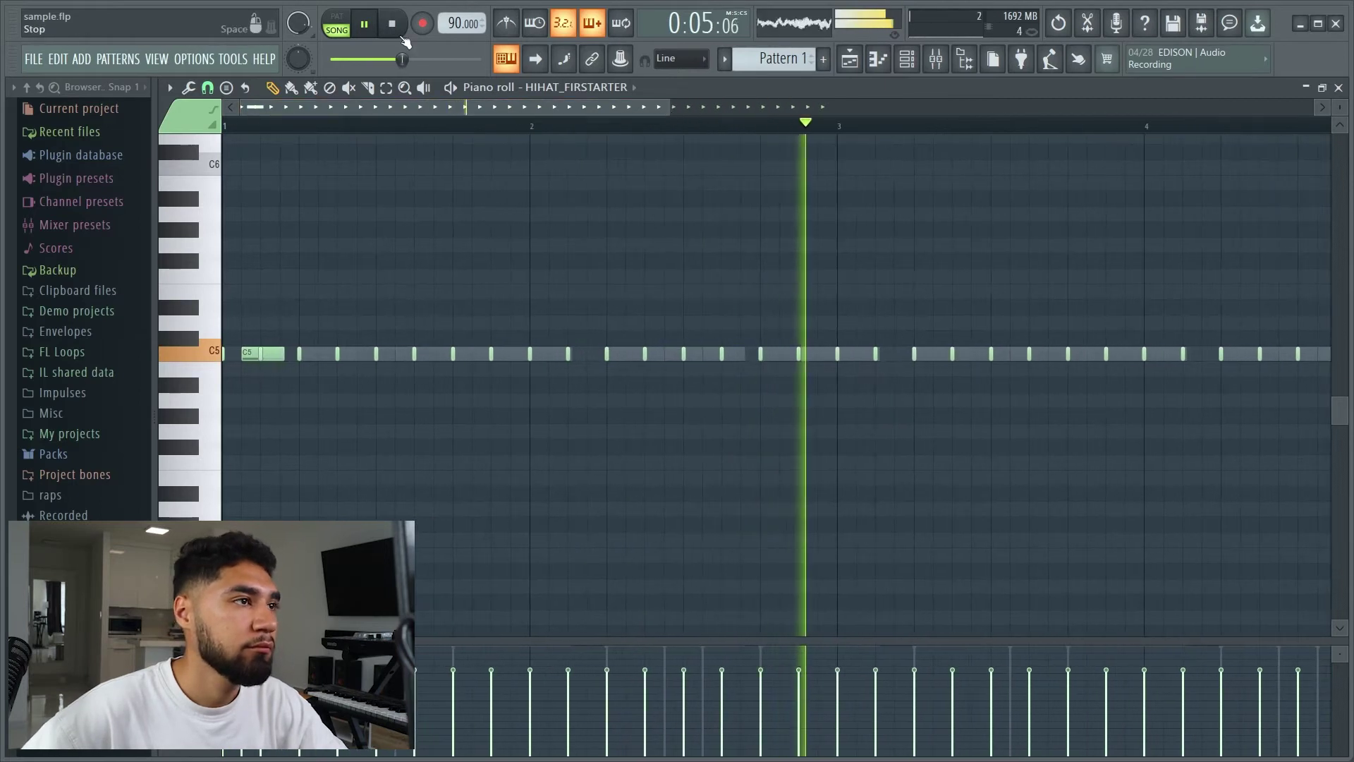
click(397, 24)
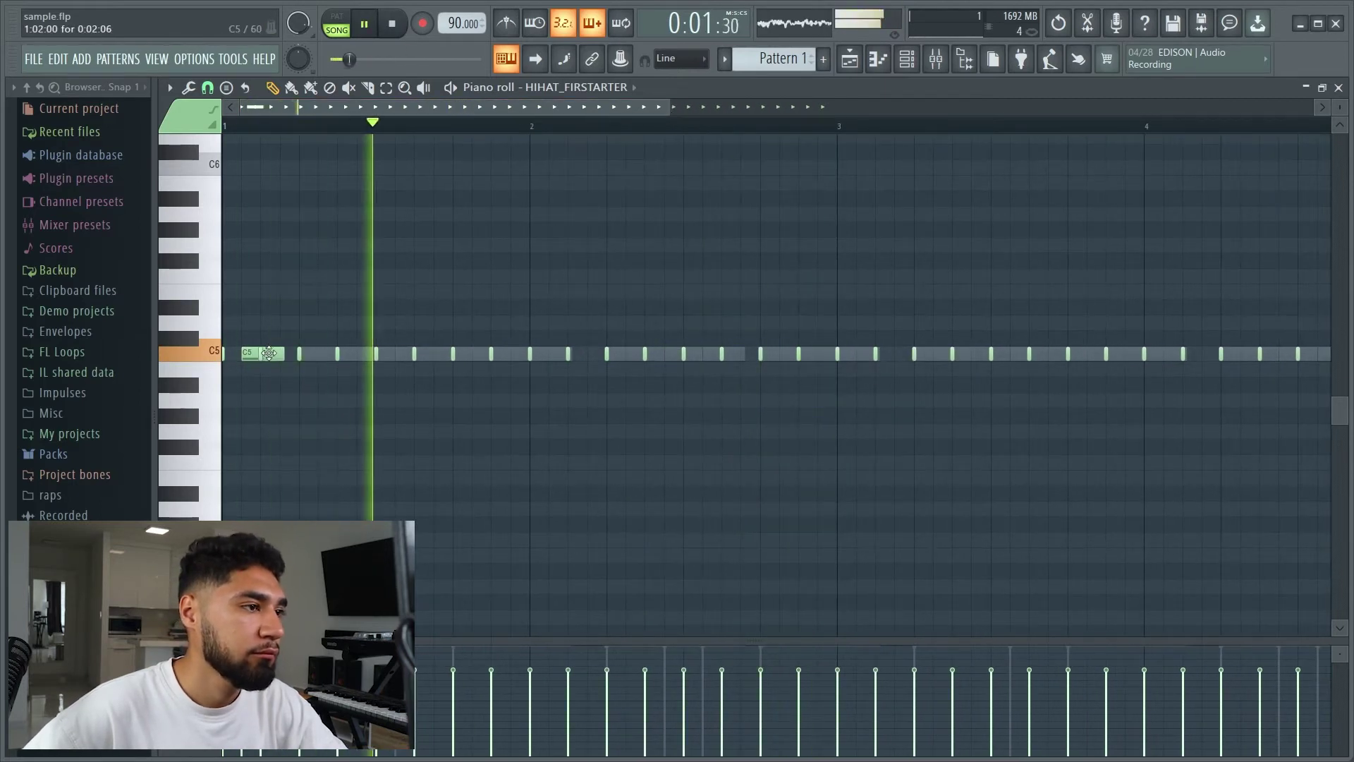
- Replace the long hi-hat note in bar 1 with short C5 hits and add extra hits between the existing ones
drag(279, 354, 241, 374)
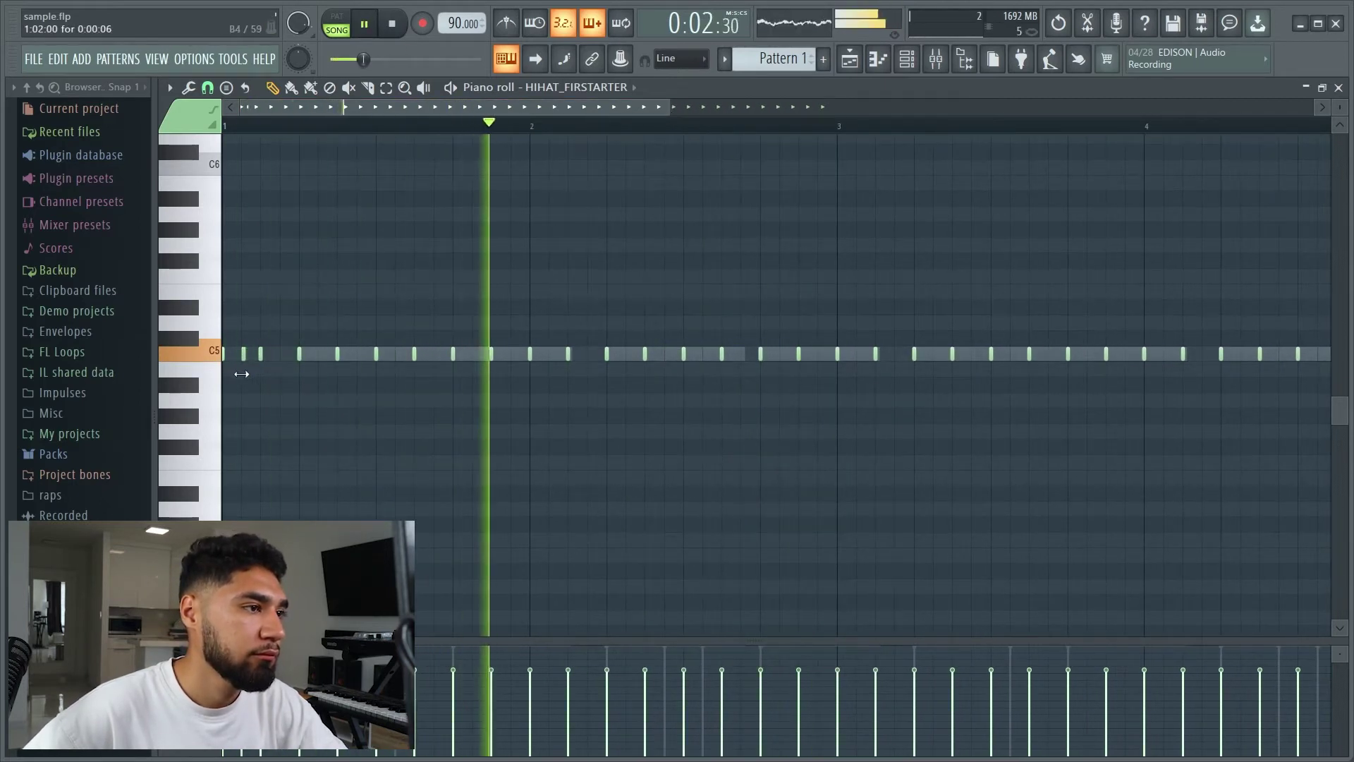
click(280, 354)
click(321, 354)
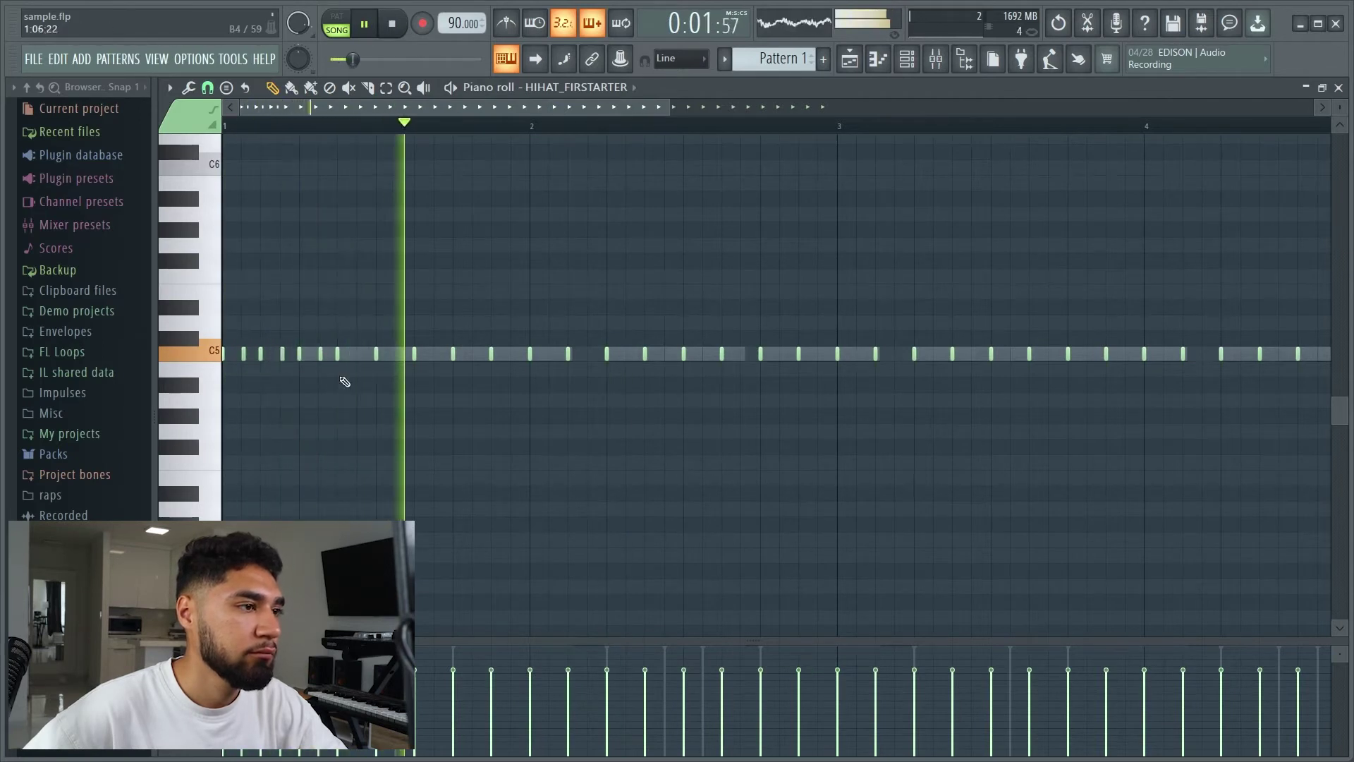
click(359, 354)
click(397, 354)
click(436, 354)
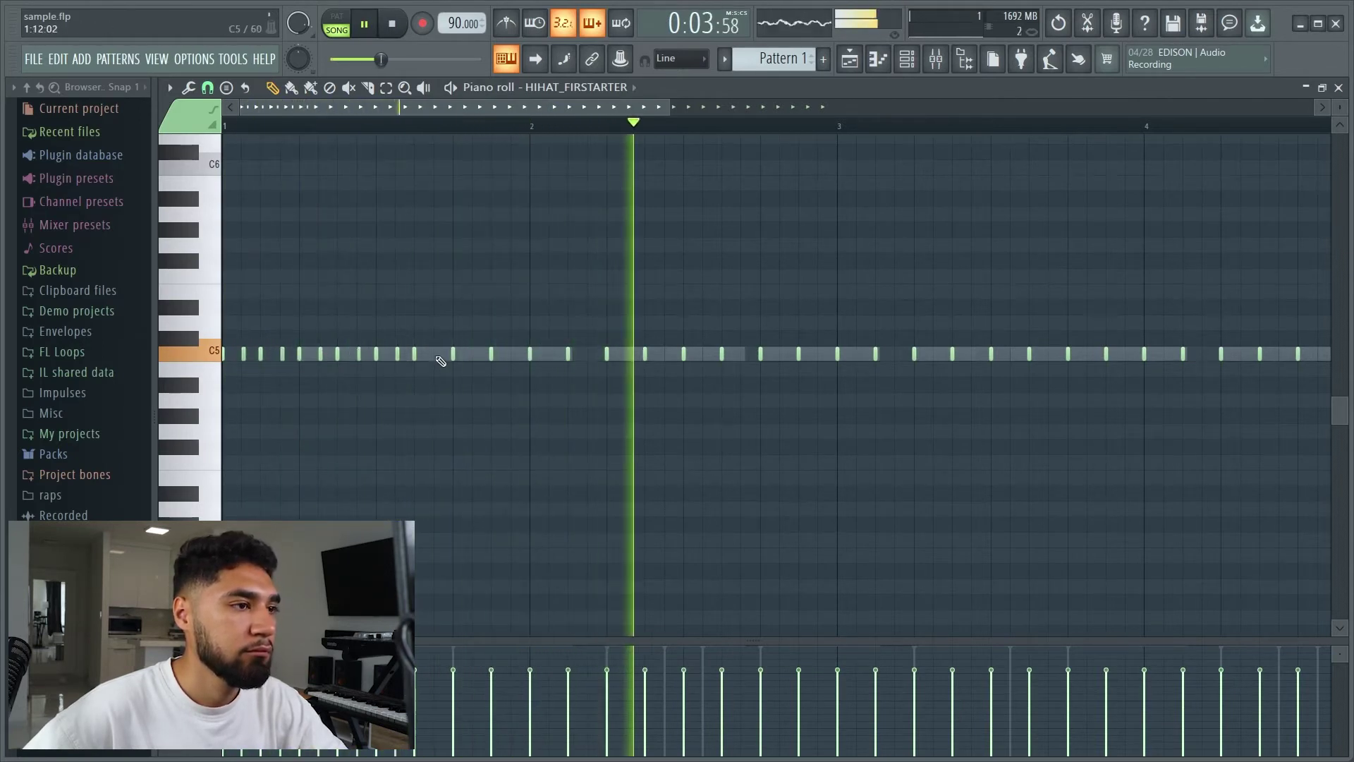
click(474, 354)
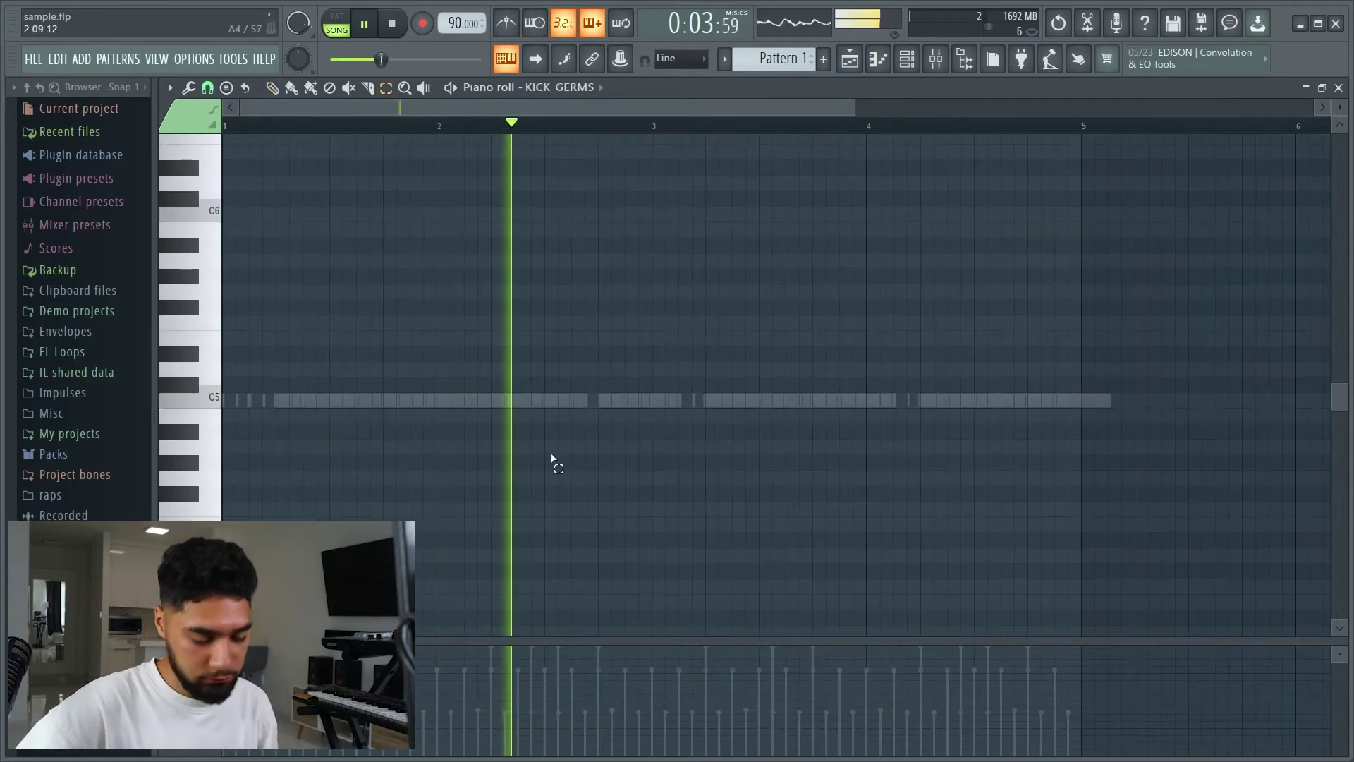
- Program the KICK_GERMS pattern with C5 hits through to the end of bar 4
click(907, 58)
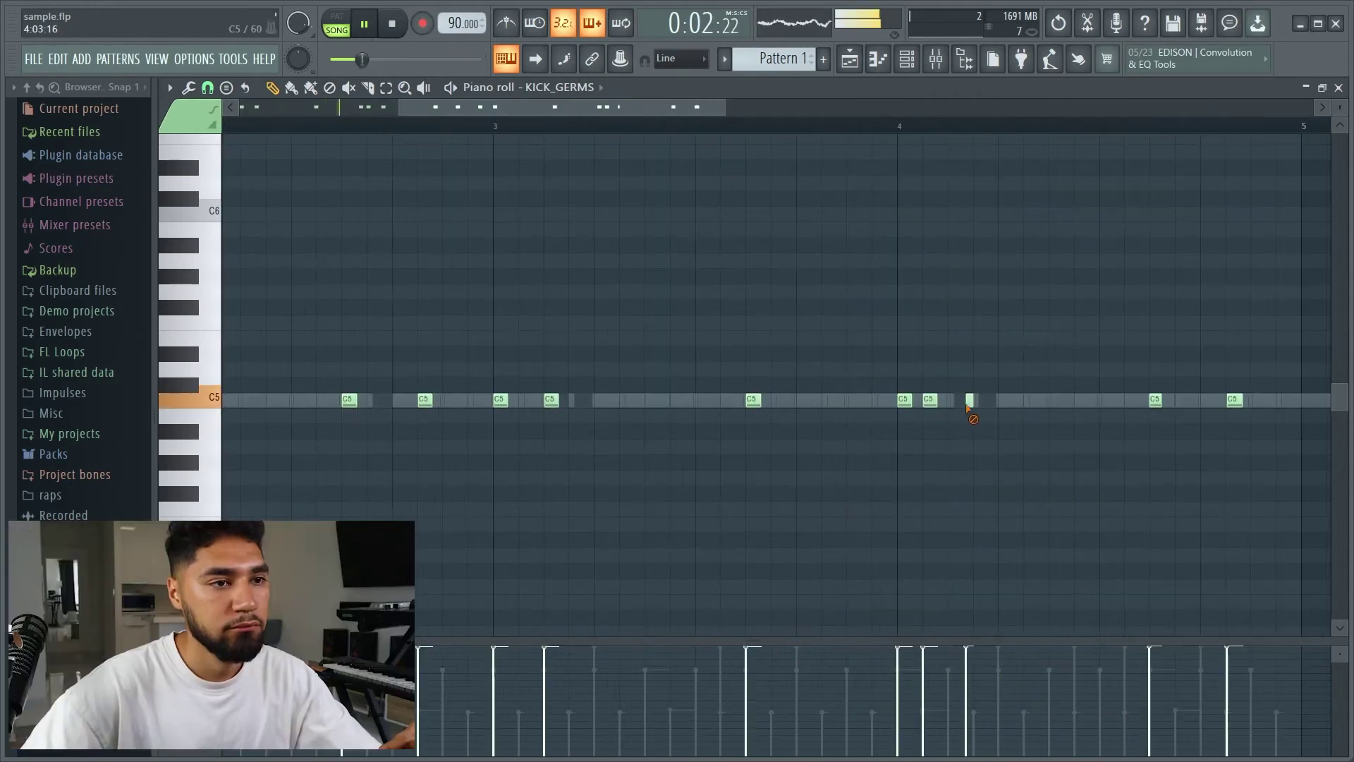
drag(595, 103, 702, 164)
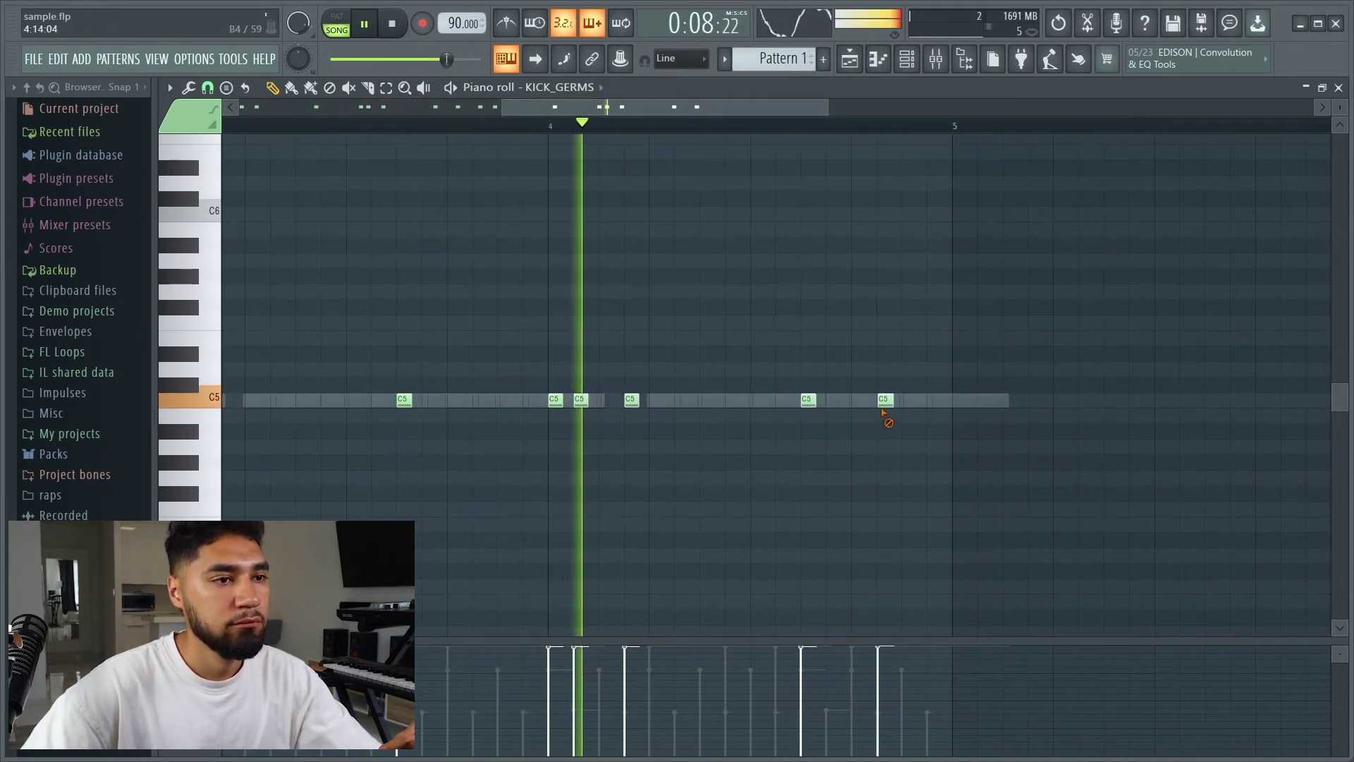
click(933, 400)
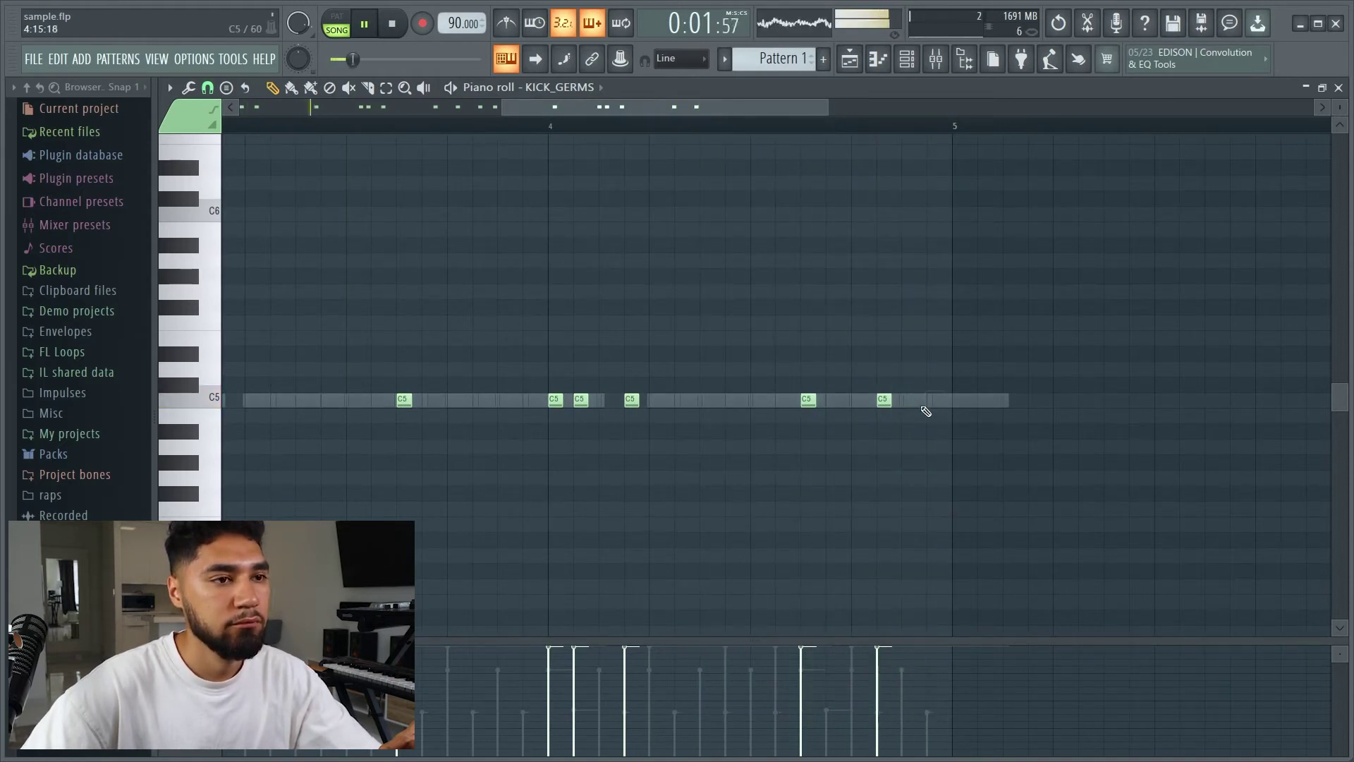
drag(499, 113, 242, 136)
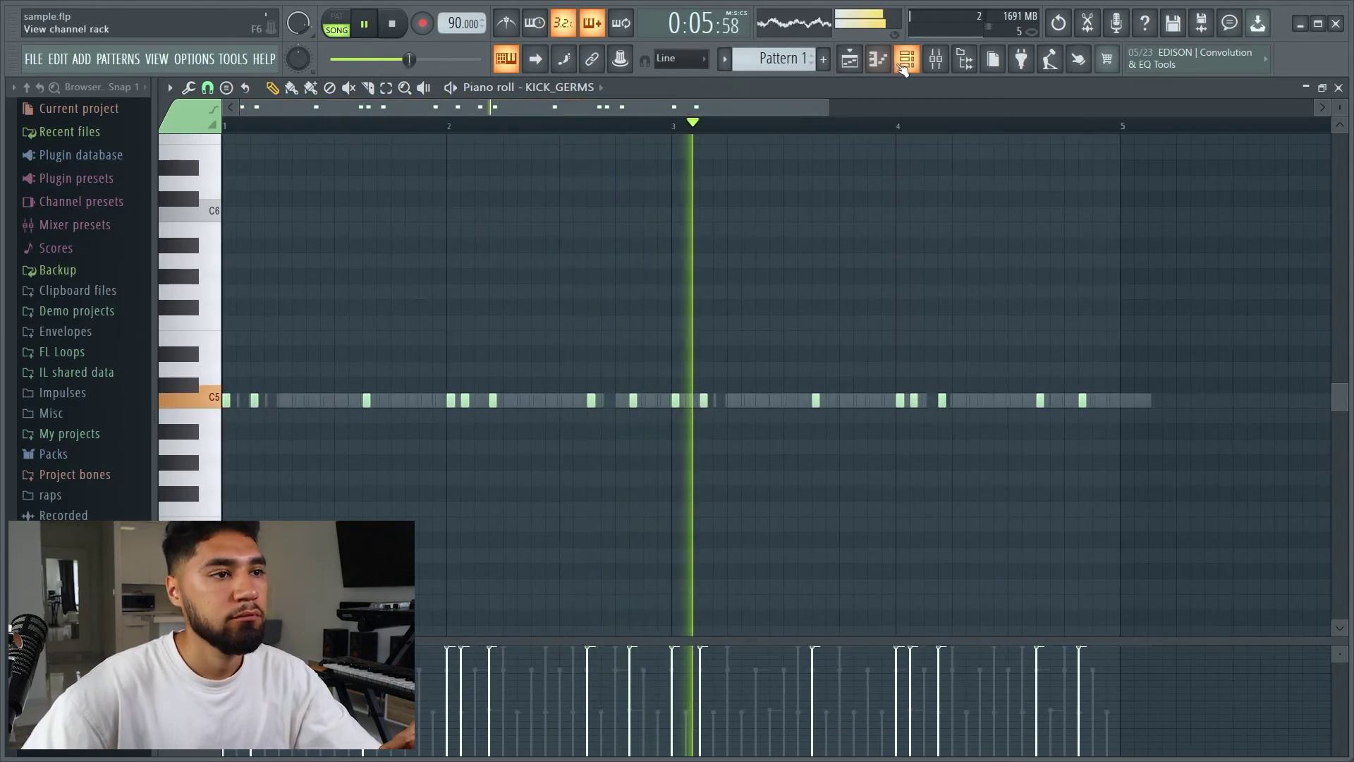
- Copy the KICK_GERMS notes and paste them into the KICK_THEJUICE and SUB_3 channels
key(F6)
right_click(541, 475)
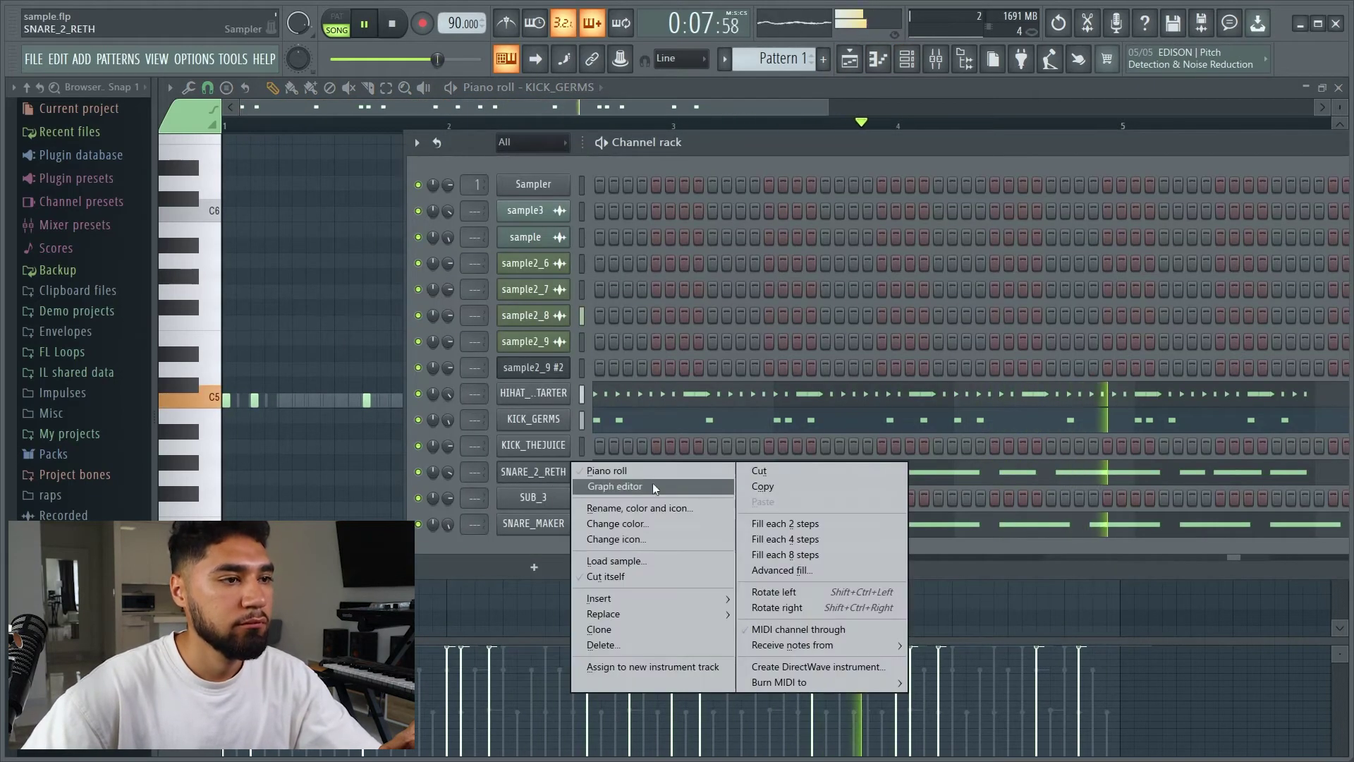
click(762, 486)
right_click(544, 497)
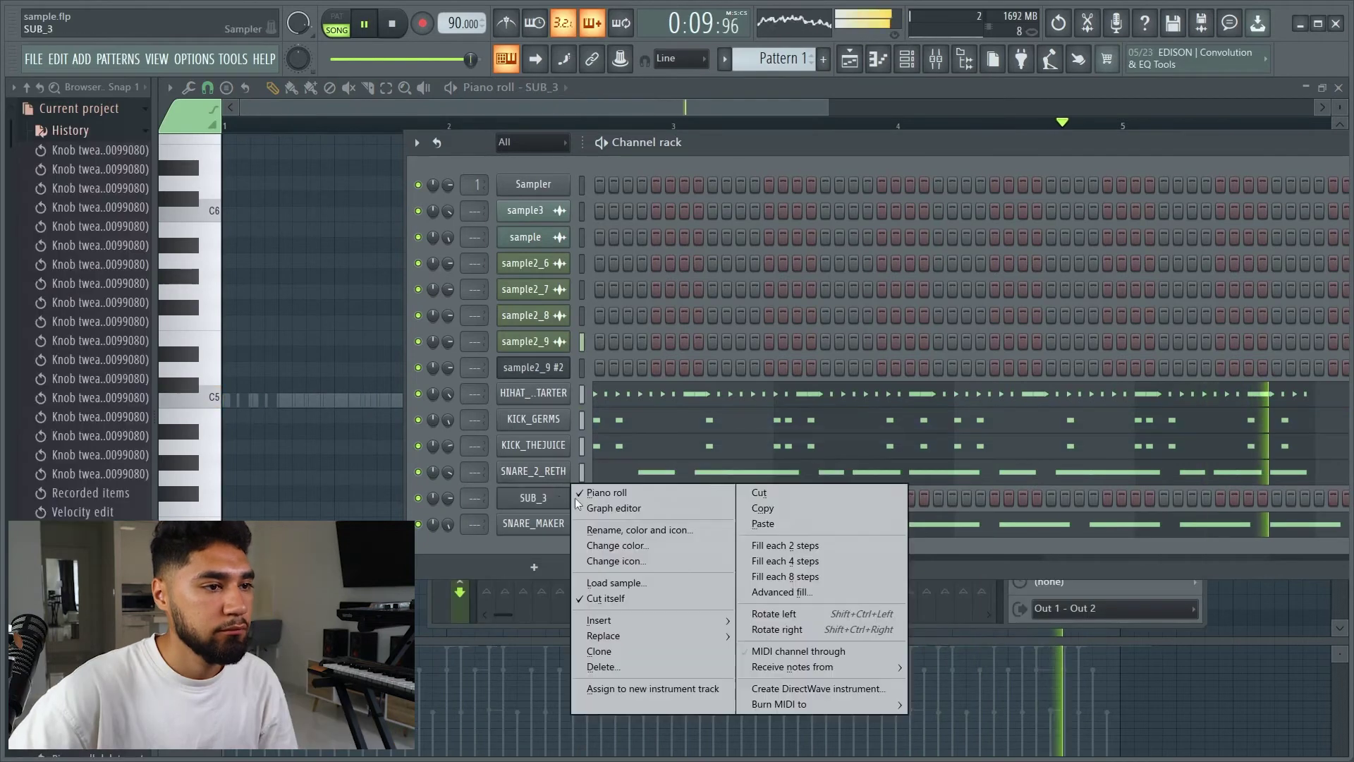
click(776, 524)
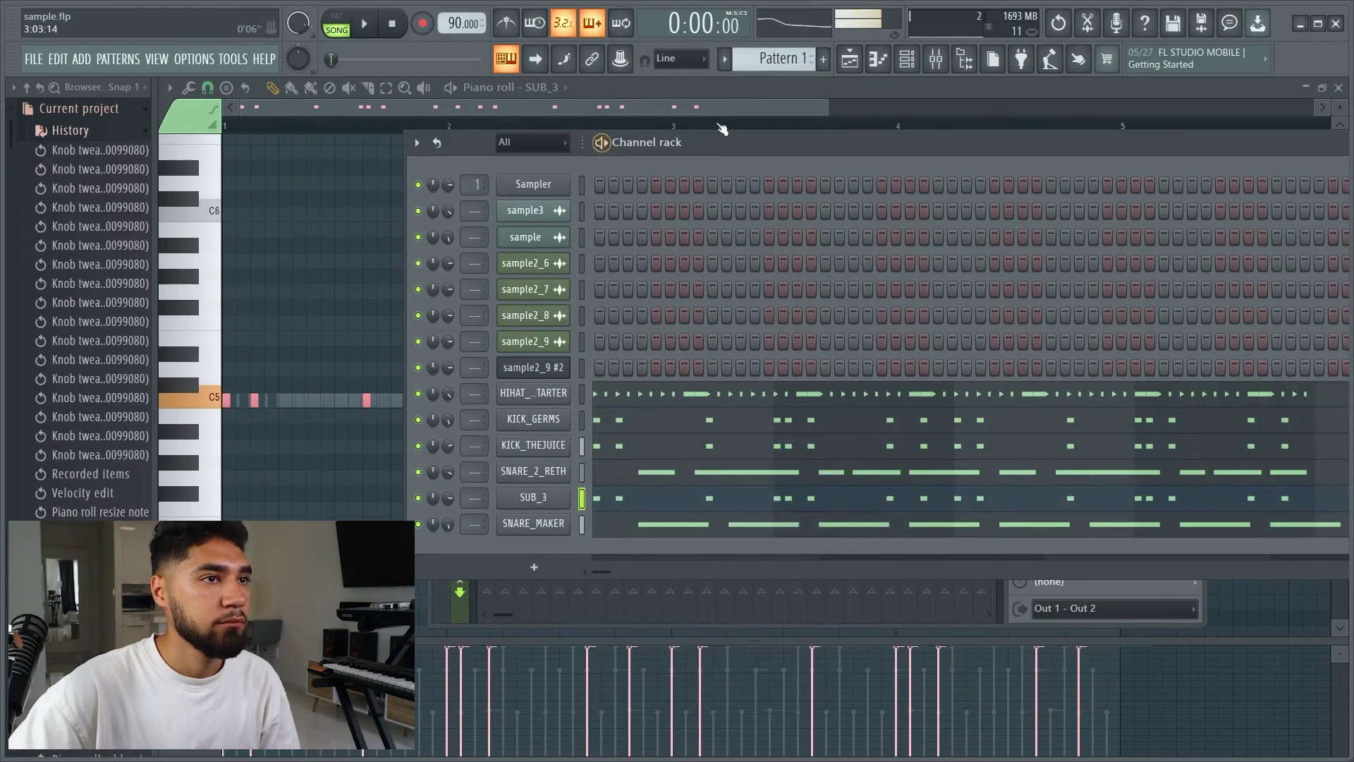
- Repitch SUB_3 bass hits to D5 in bars 1 and 3, and to A#4 late in bar 2 and for the last two hits of bar 4
drag(830, 106, 448, 218)
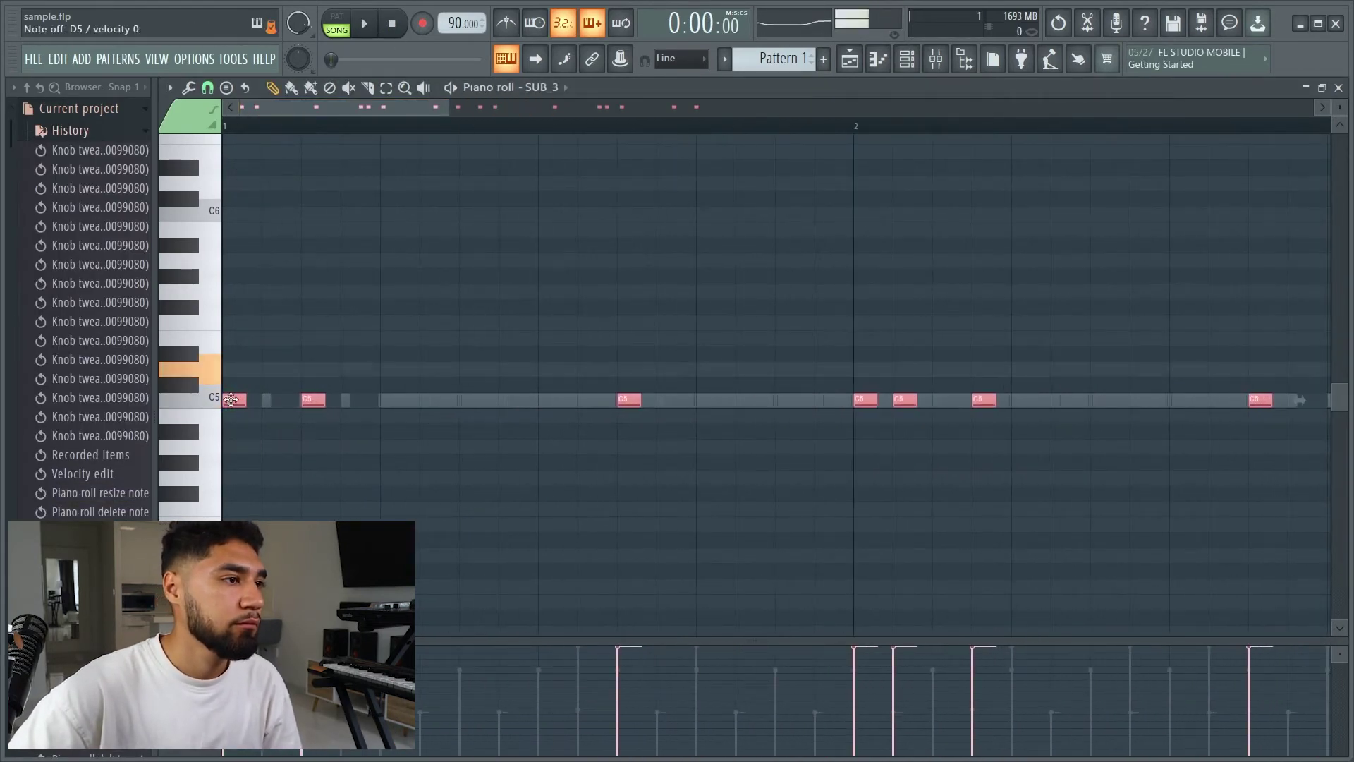
drag(231, 399, 209, 357)
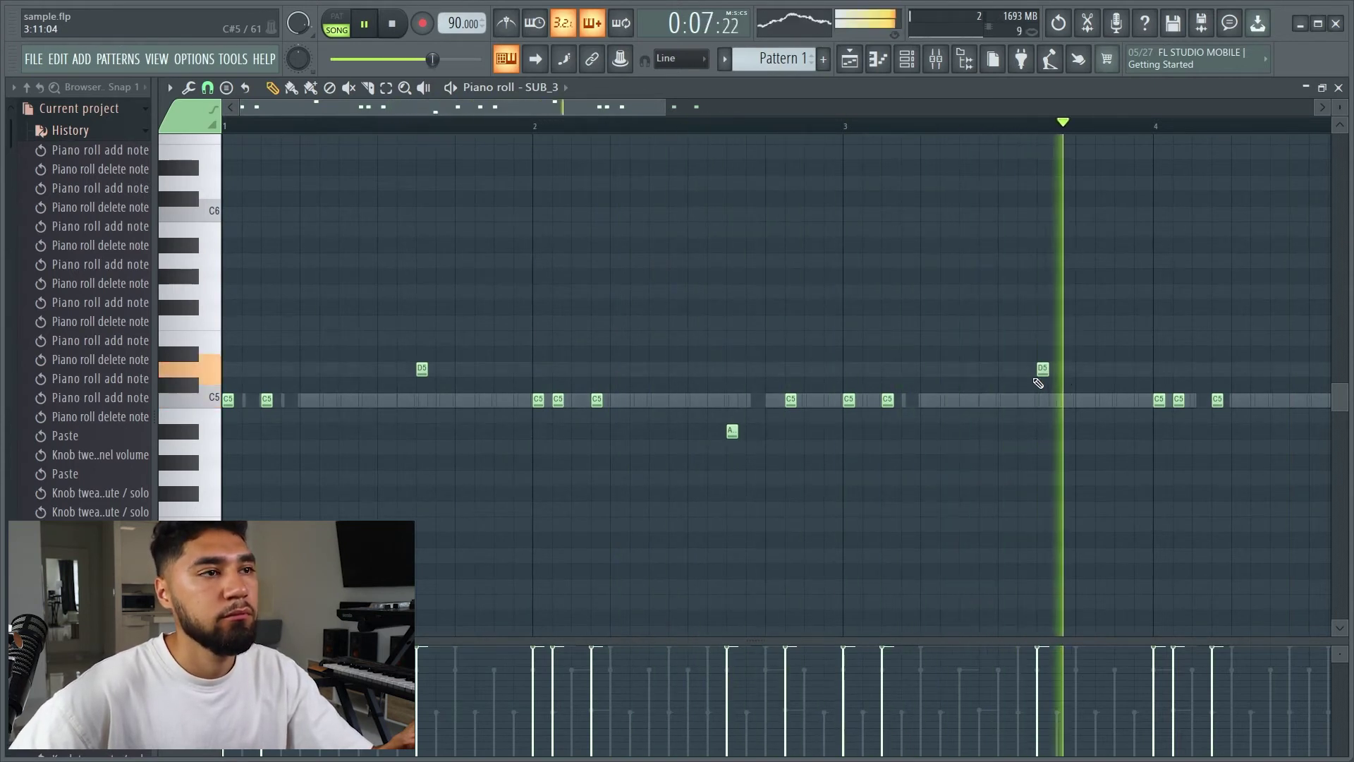
drag(637, 113, 762, 145)
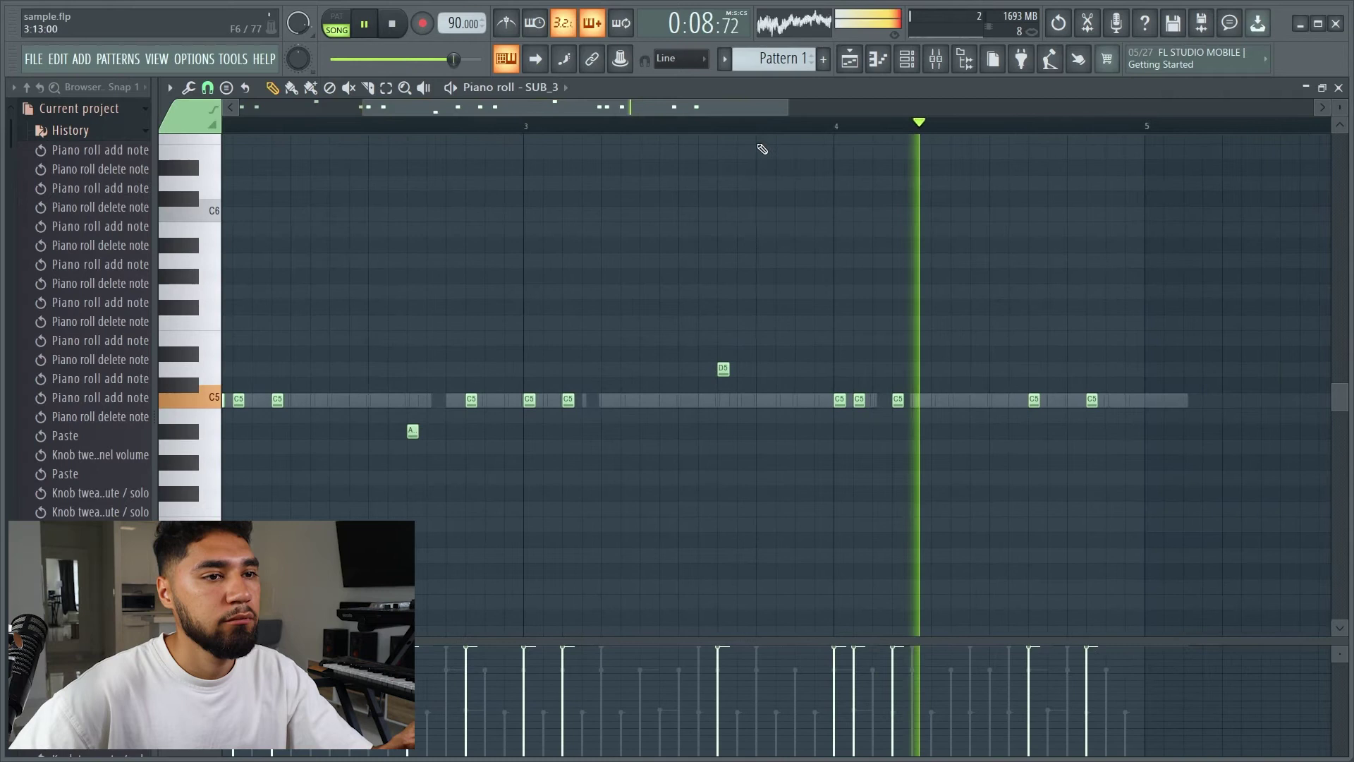
click(1034, 414)
drag(1039, 430, 1039, 439)
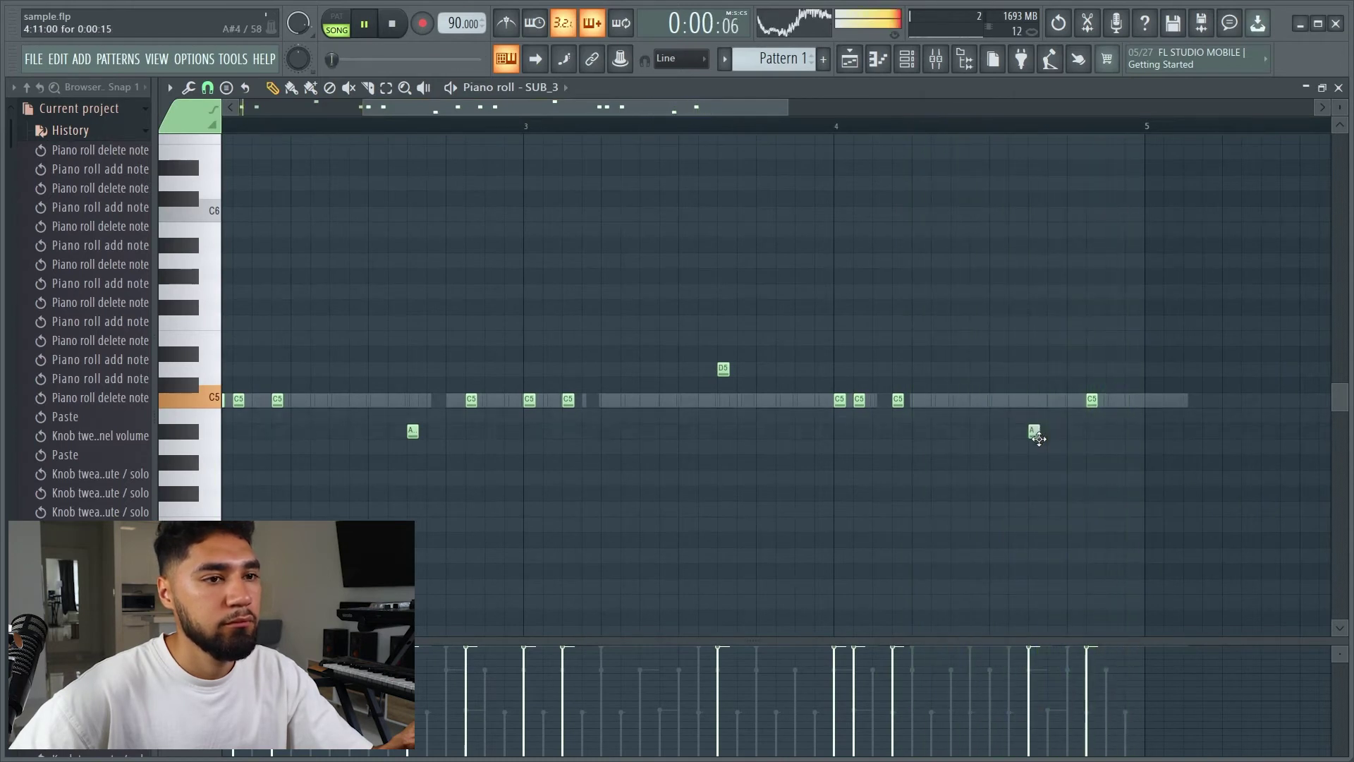
key(space)
click(1093, 436)
right_click(1092, 399)
drag(633, 120, 548, 122)
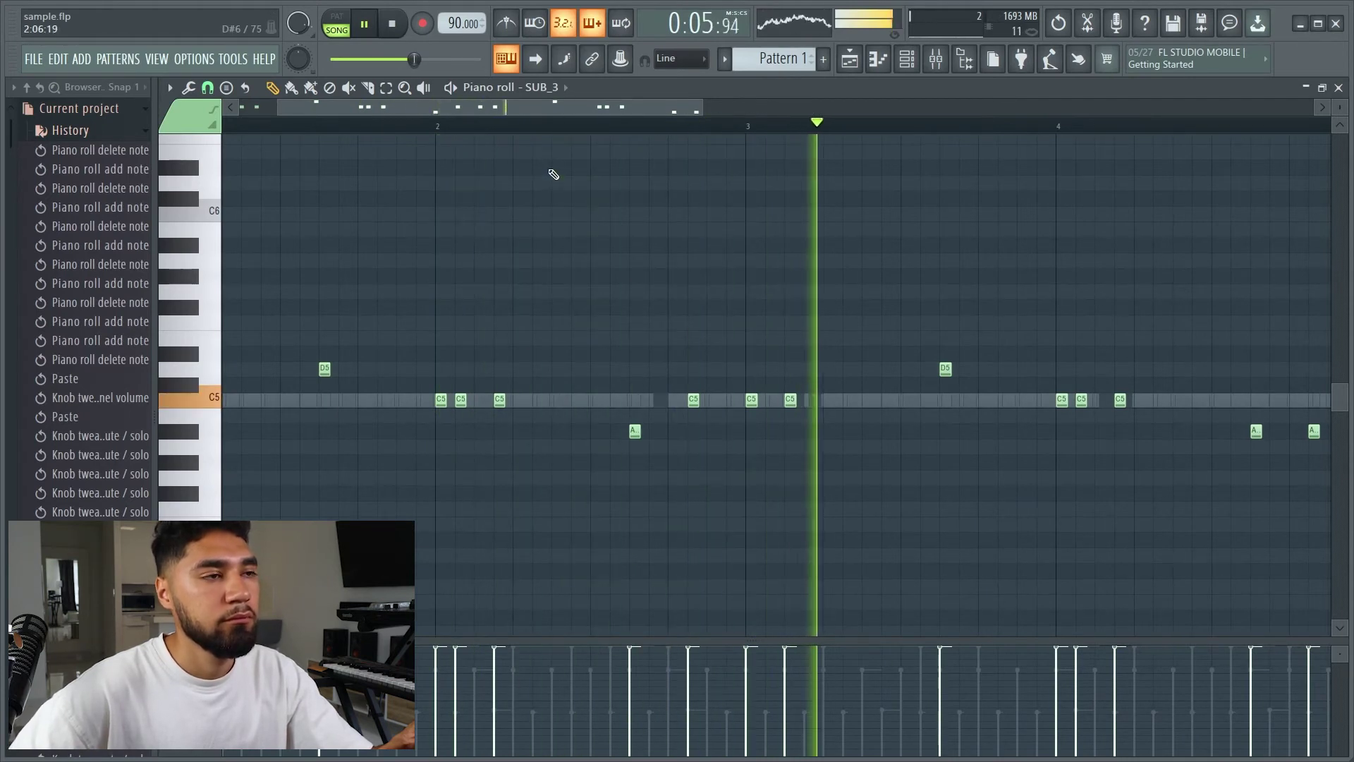
drag(644, 121, 740, 138)
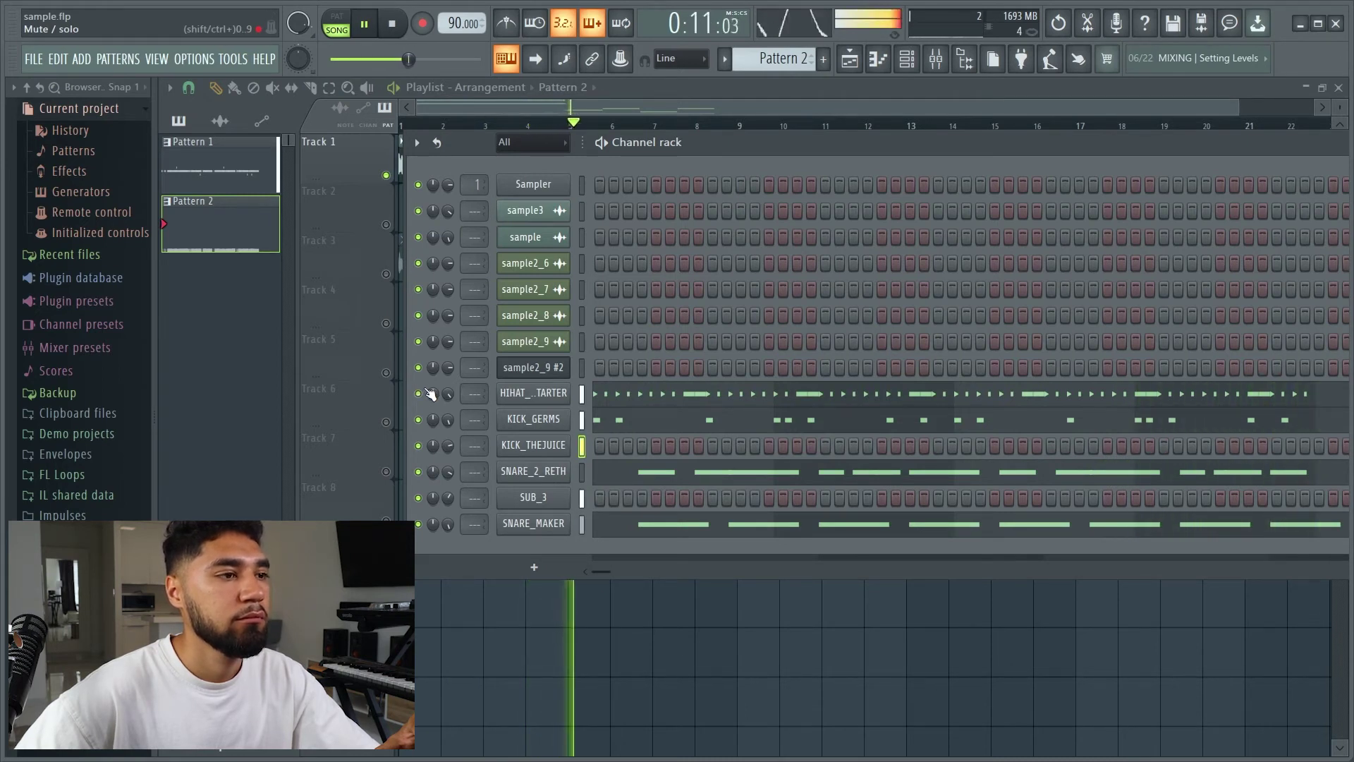
- Clear the hi-hat notes from Pattern 2 and play the playlist arrangement
right_click(549, 400)
click(790, 422)
key(F6)
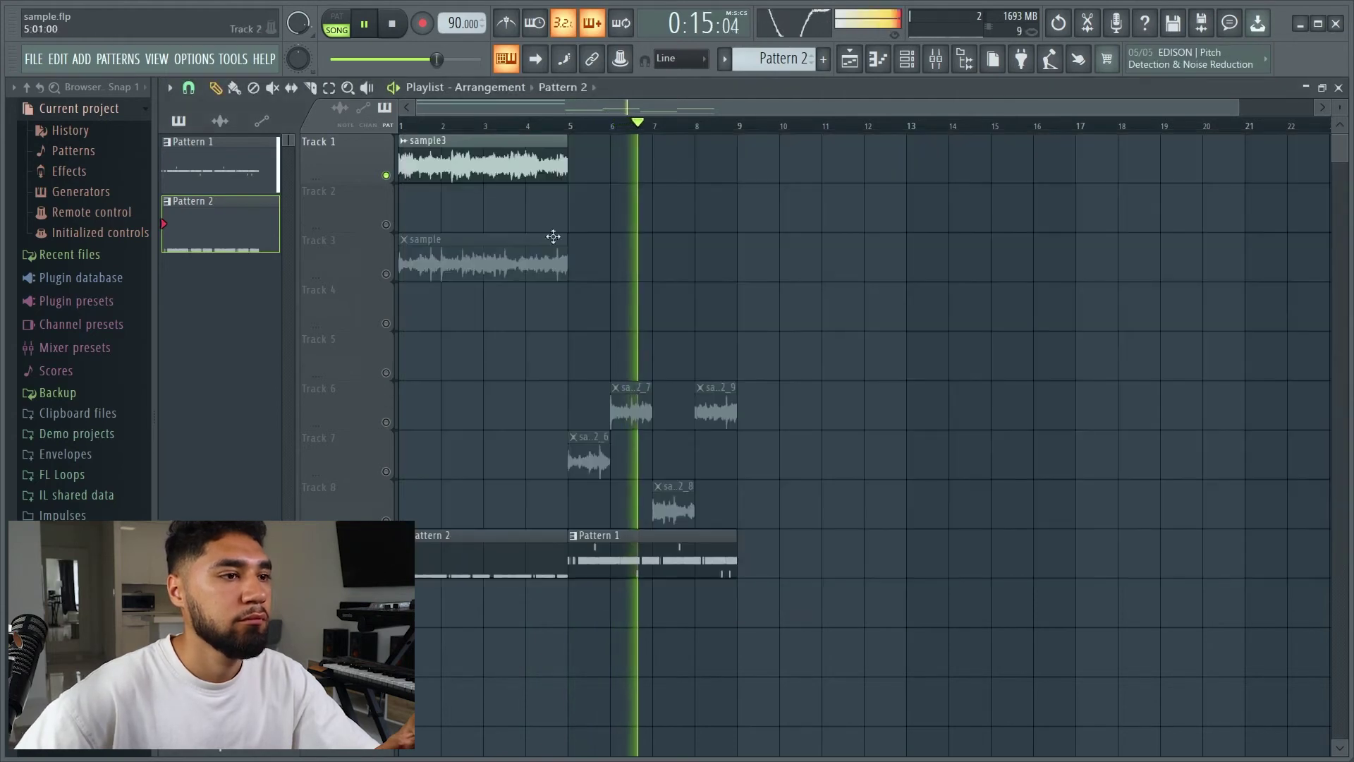
key(space)
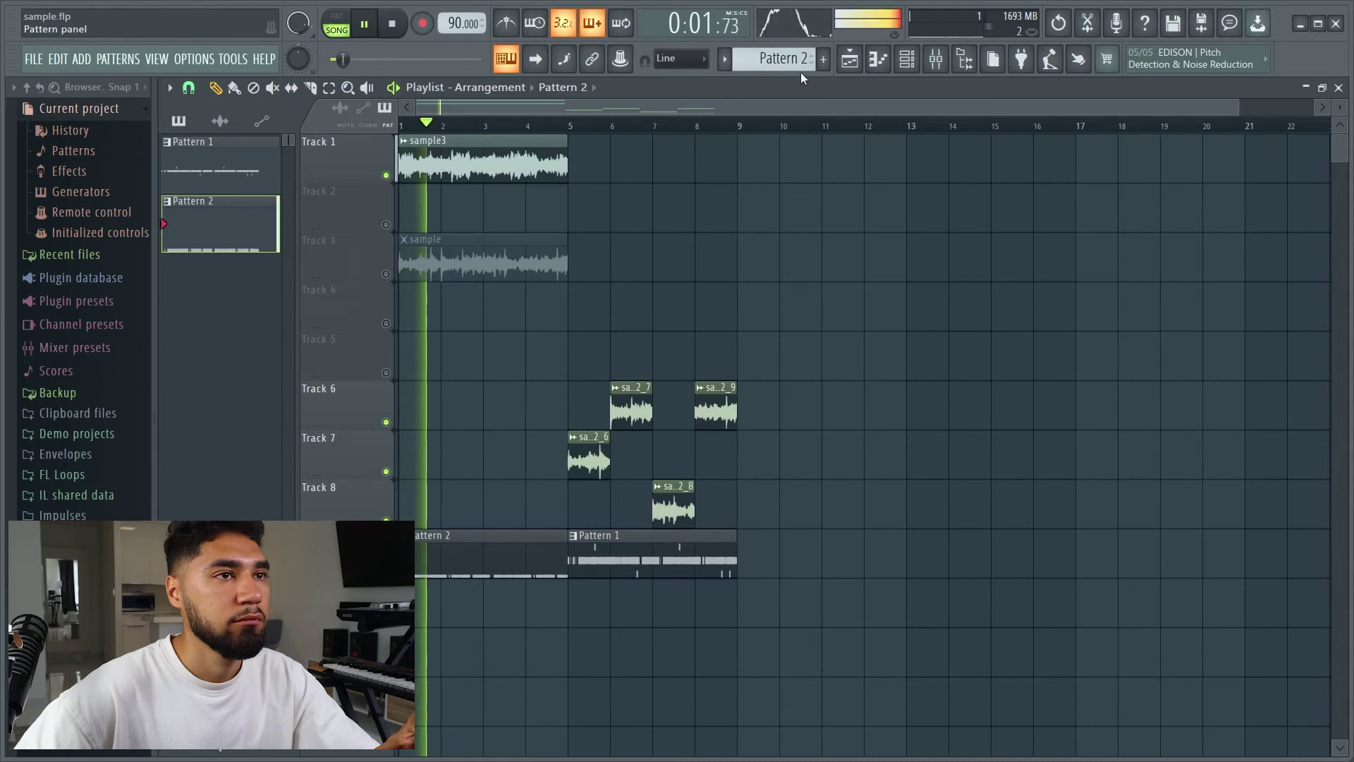
- Place a Pattern 2 clip at bar 17, directly after the existing Pattern 2 clip in the playlist
key(F6)
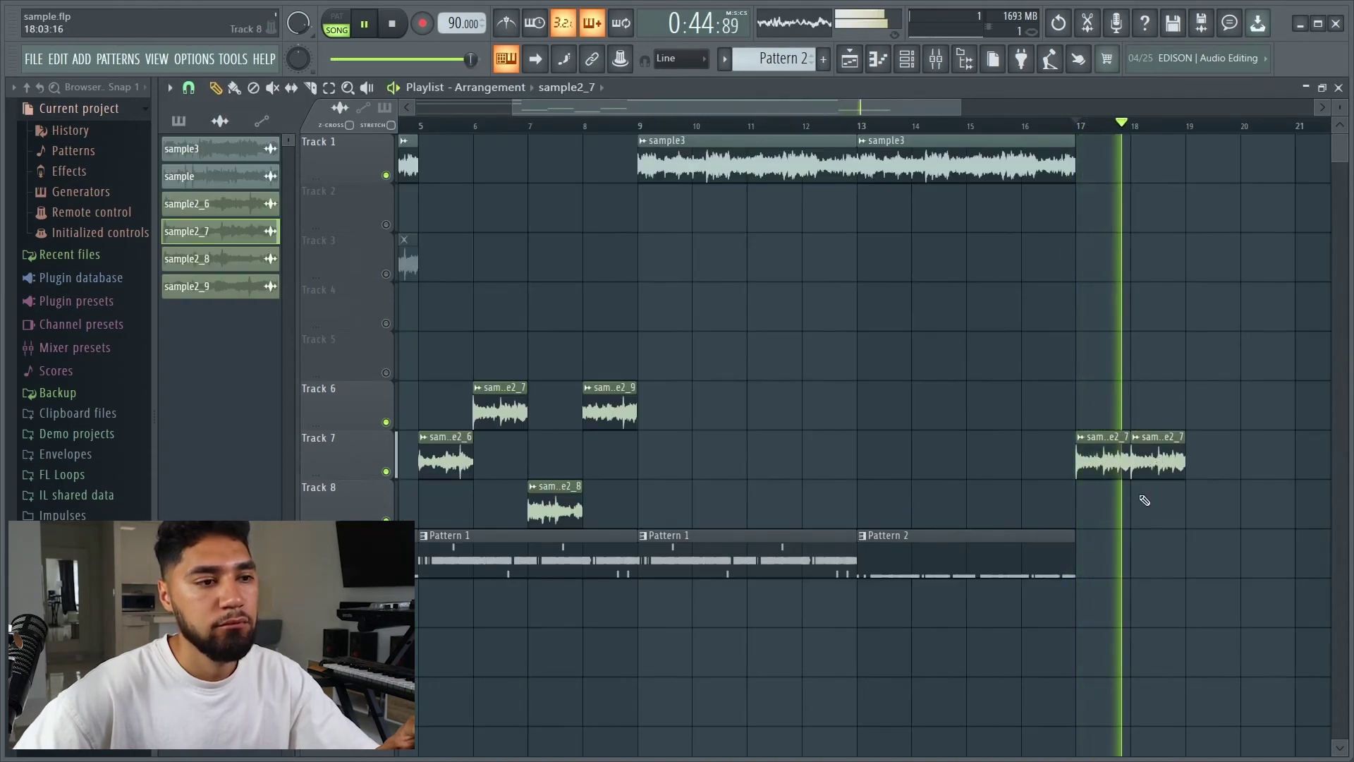
click(1046, 544)
click(1088, 544)
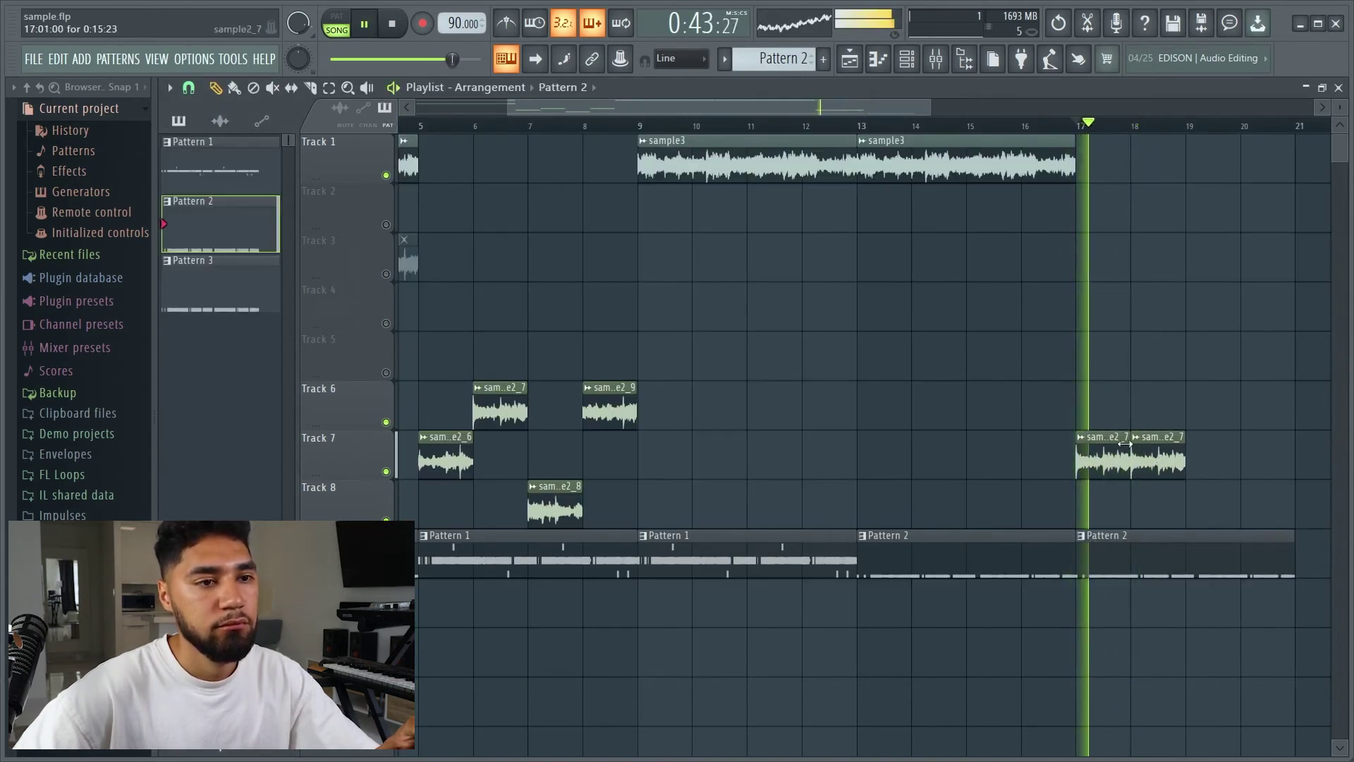
- Set the sample2_7 channel's volume to 86% and replay the arrangement from bar 17
click(1154, 450)
double_click(1154, 450)
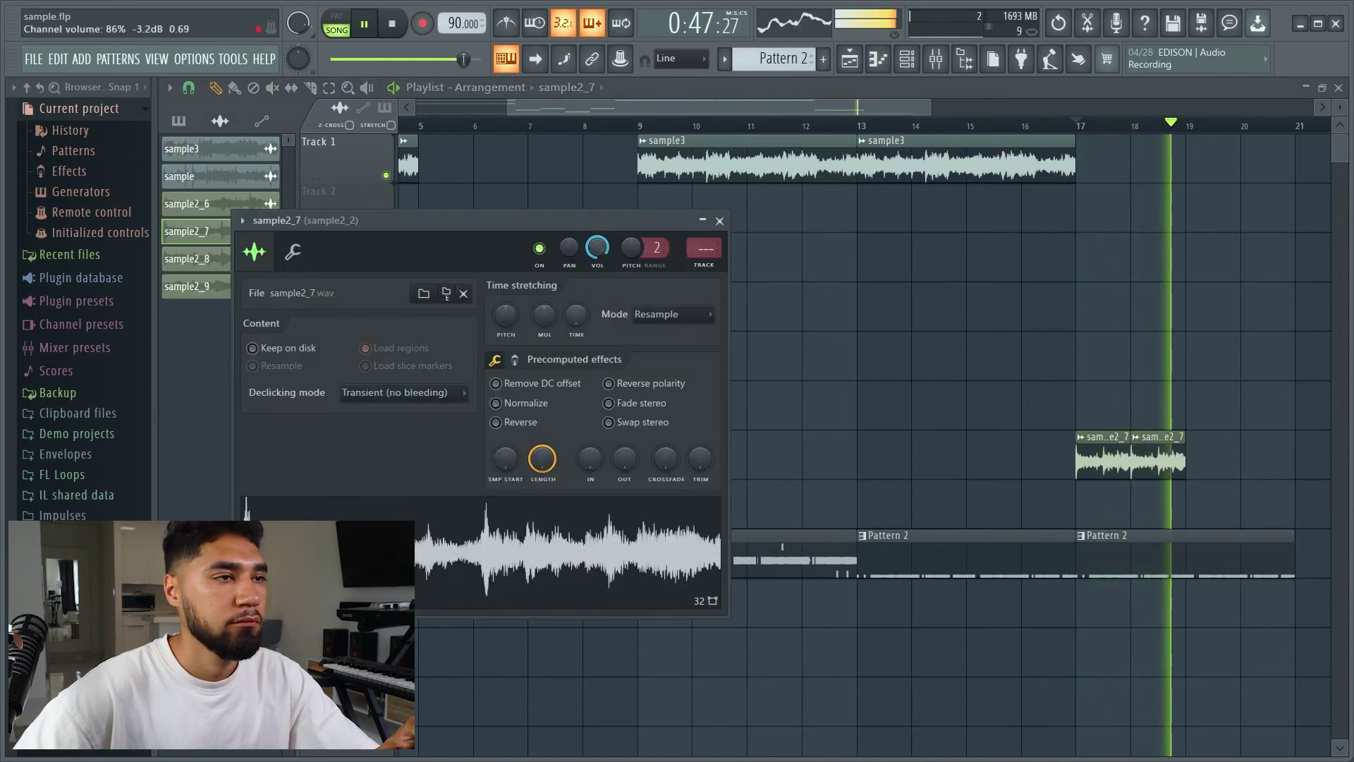
key(Escape)
key(space)
key(space)
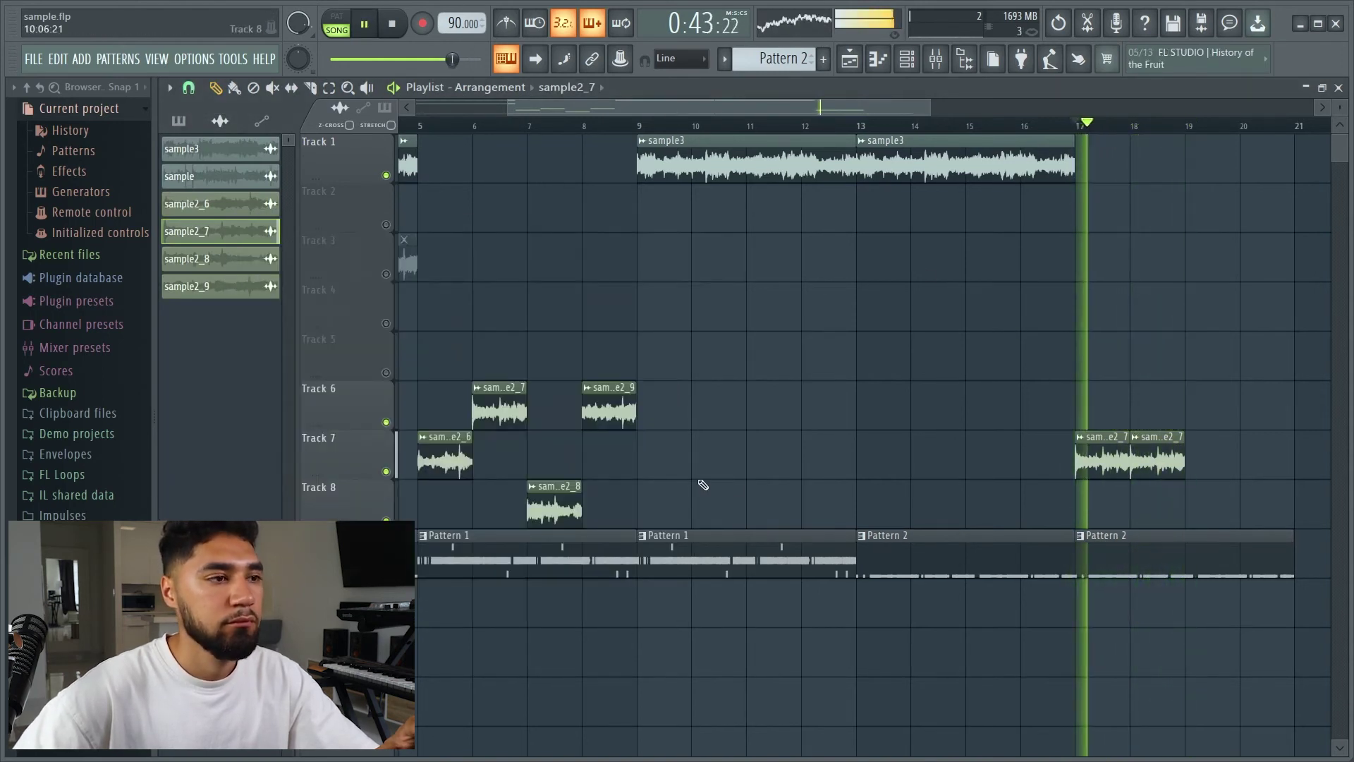
- Place sample2_6 at bar 19 and sample2_7 at bar 20 on Track 6 of the playlist
click(793, 163)
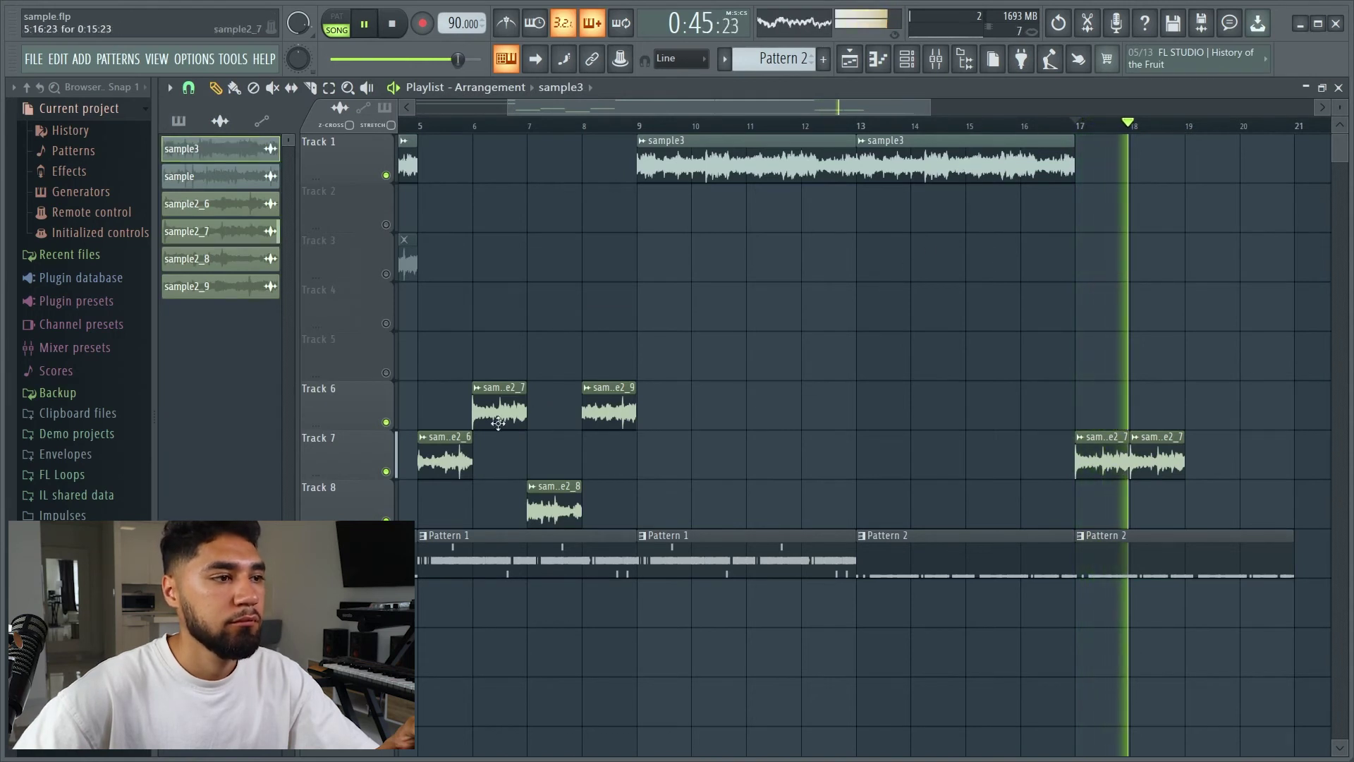
click(444, 459)
click(1191, 399)
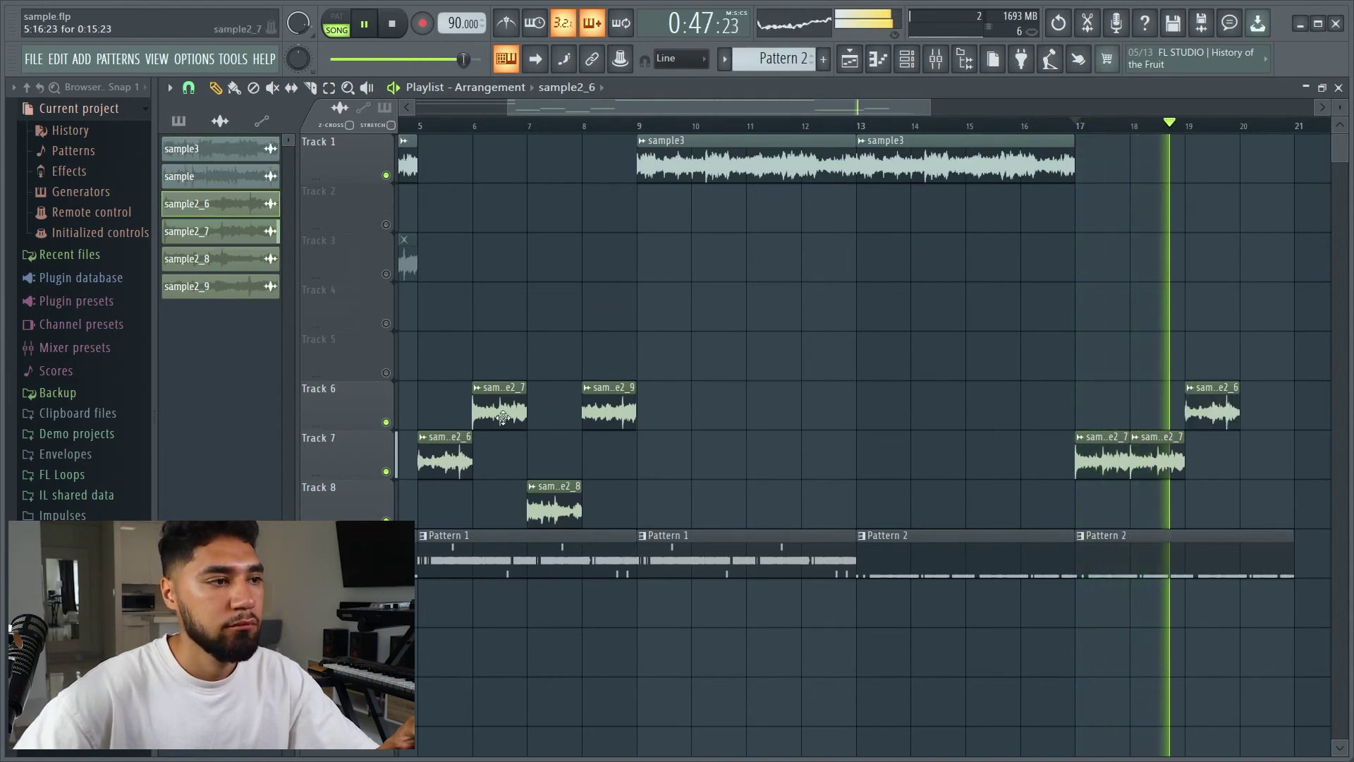
click(1157, 458)
click(1258, 404)
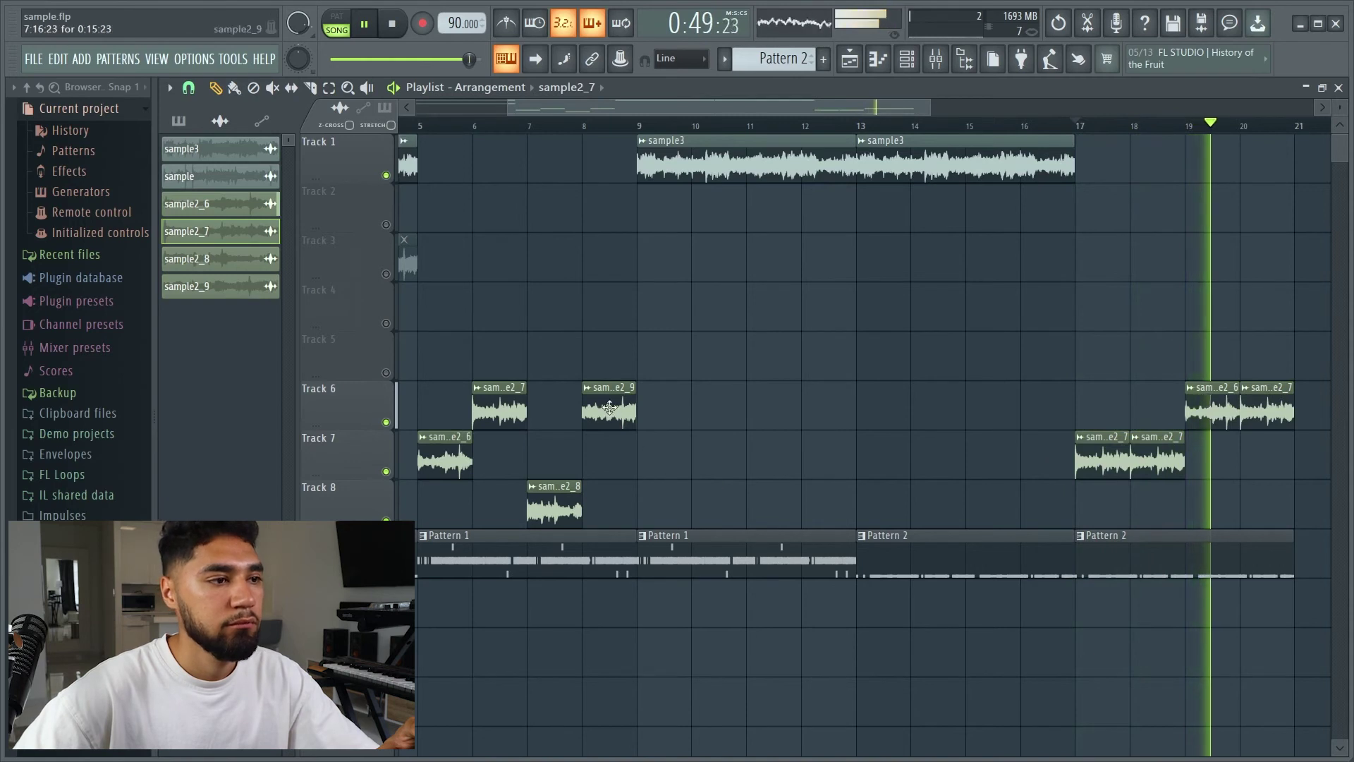
- Add sample2_8 at bar 21 and sample2_9 at bar 22 on Track 6, with another Pattern 2 clip starting at bar 21
click(555, 508)
click(1299, 402)
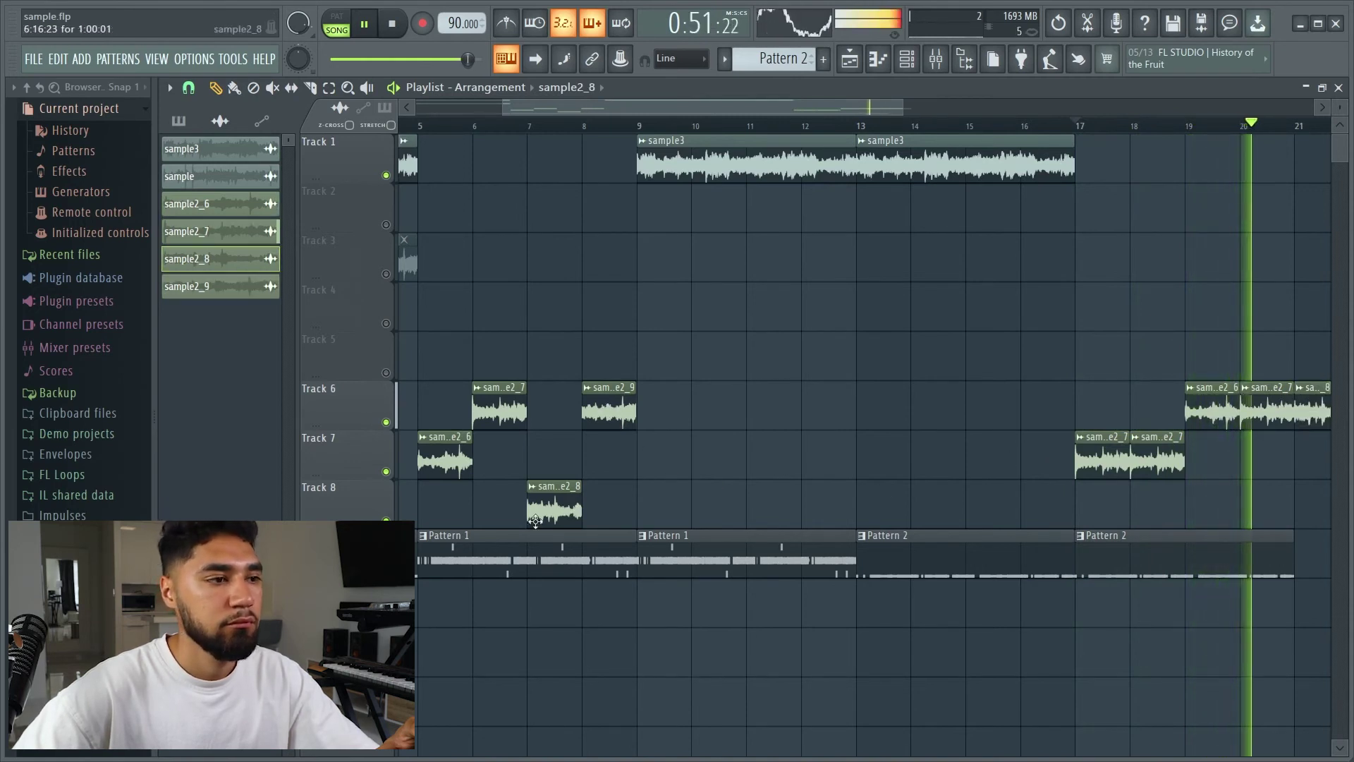
click(608, 404)
drag(654, 108, 824, 108)
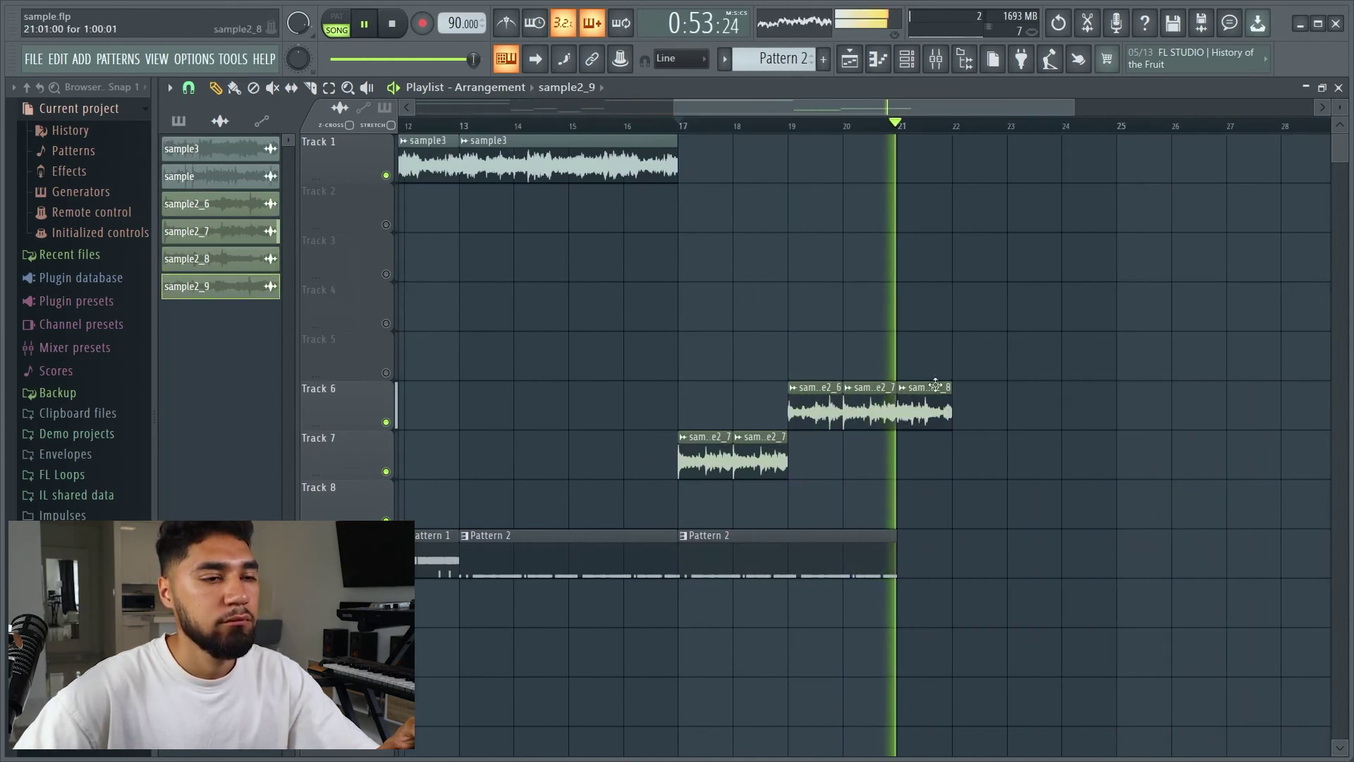
click(962, 401)
click(821, 573)
drag(892, 576, 1117, 577)
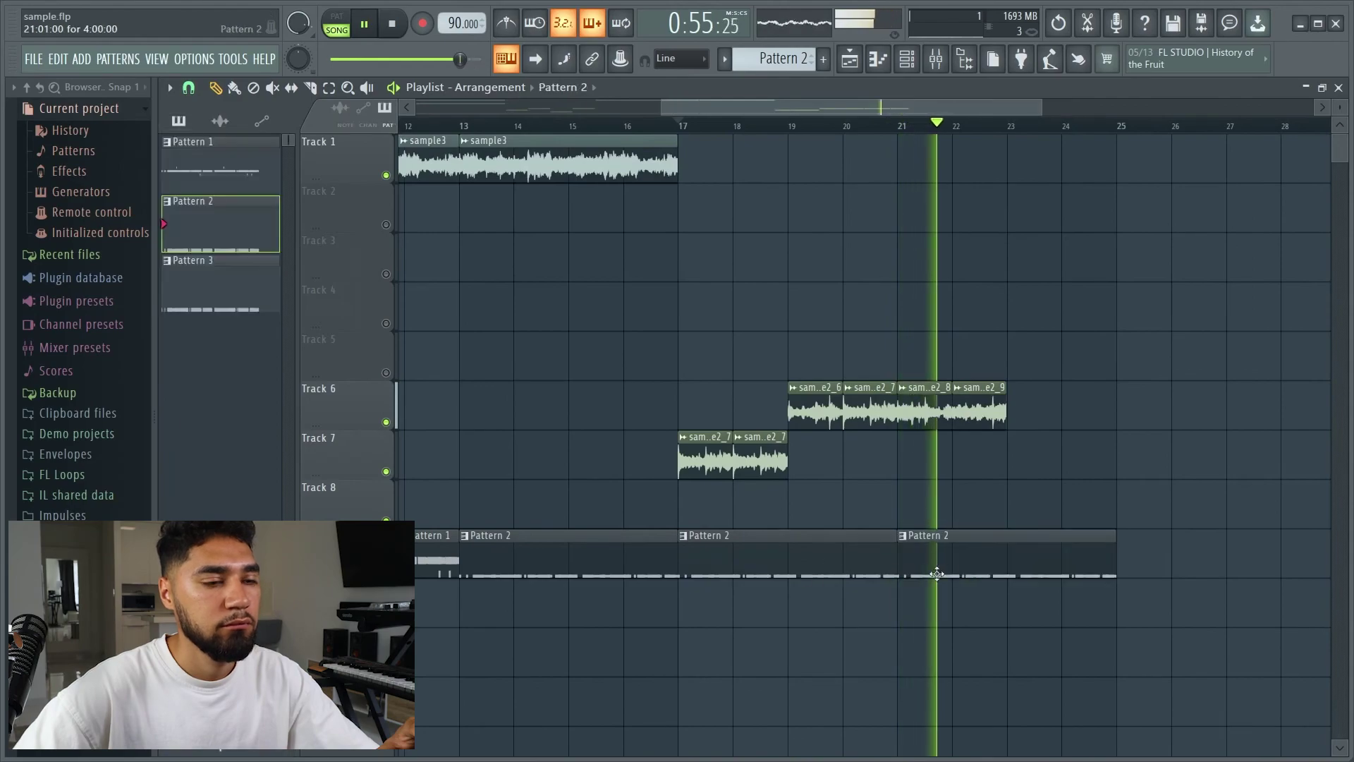